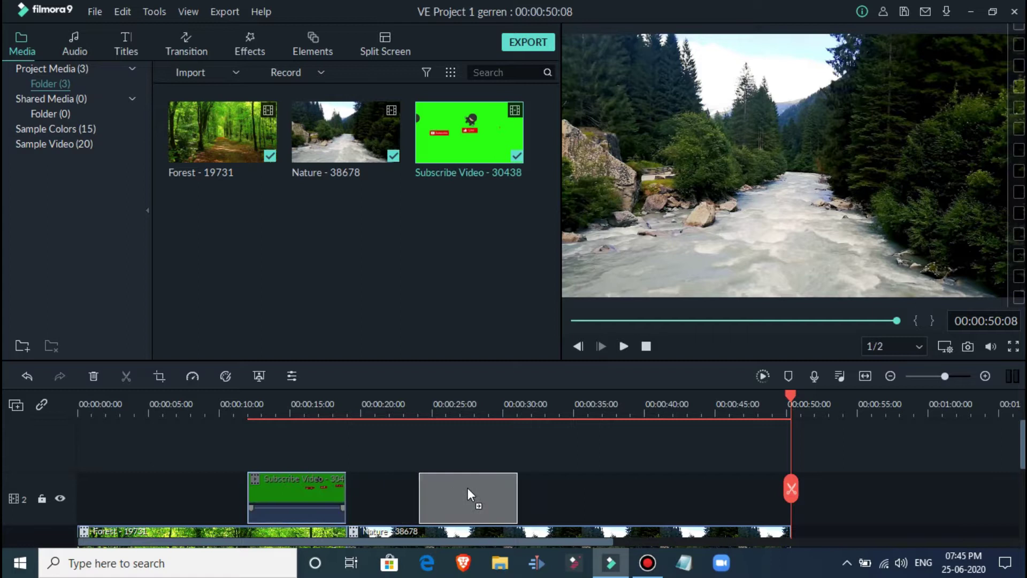
Import Bomb - 37974bb and place it on track 2 over the Nature clip's start, moving Subscribe Video to about 39 seconds
double_click(306, 214)
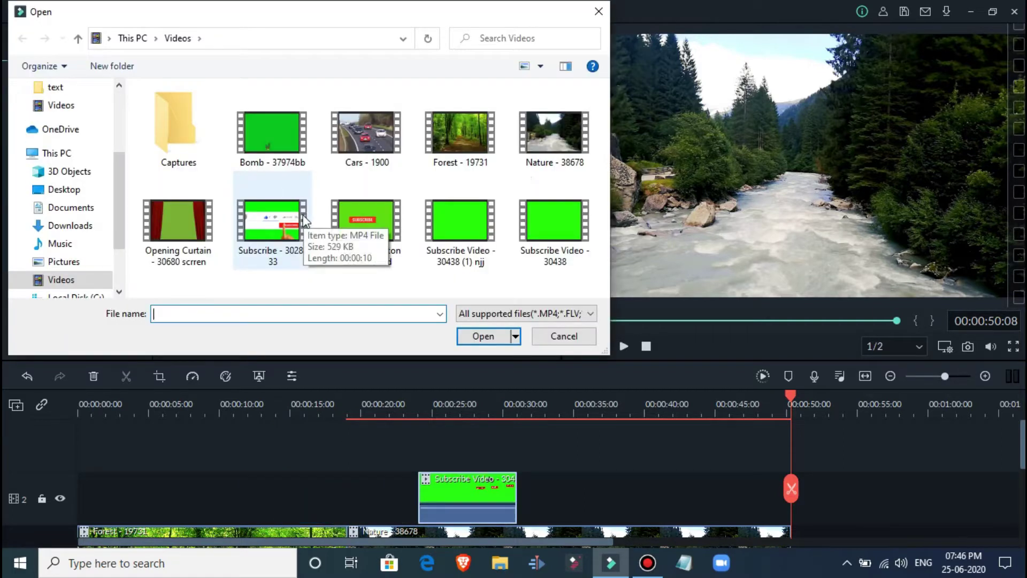
left_click(265, 131)
left_click(470, 336)
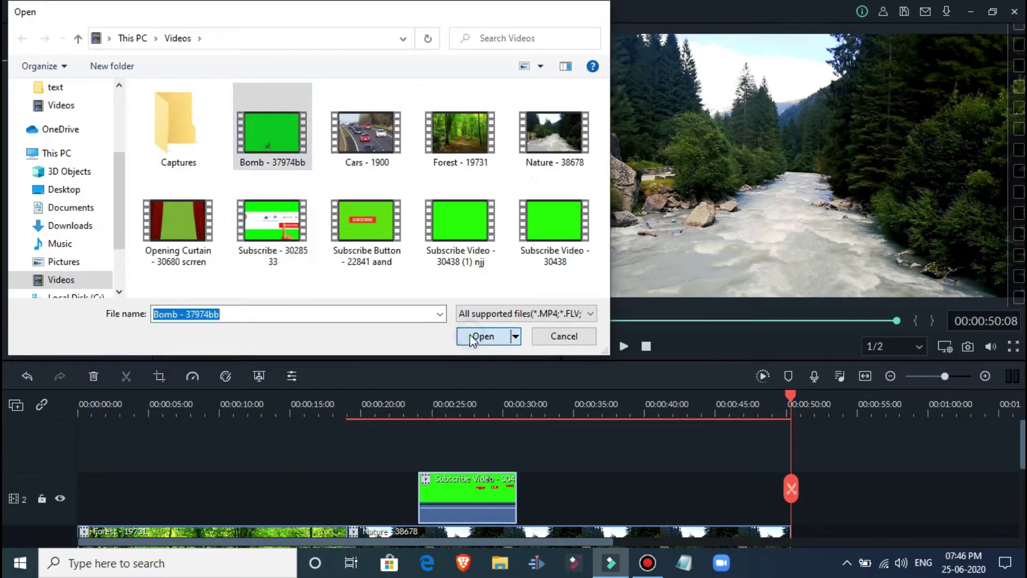
left_click_drag(439, 360, 209, 463)
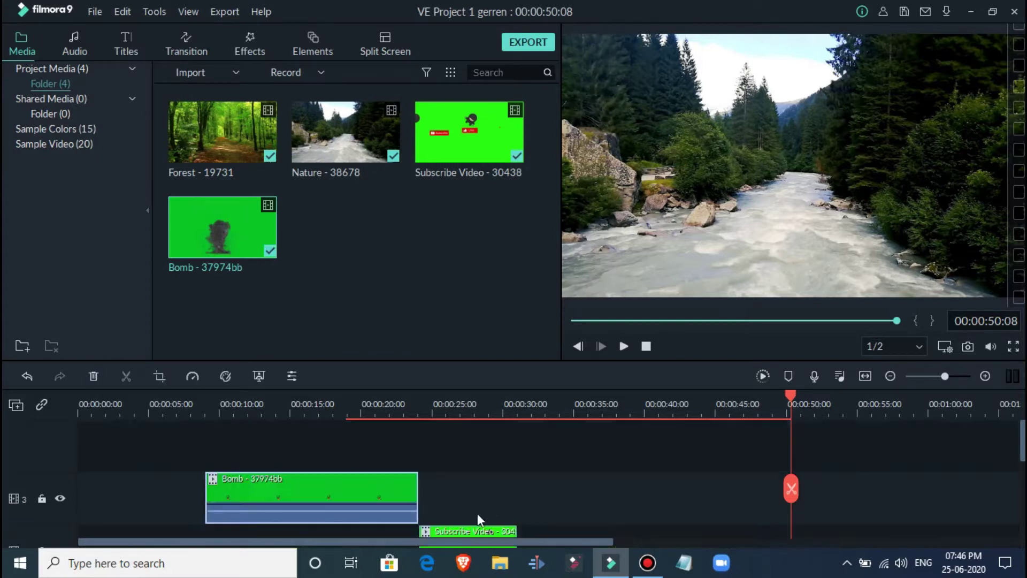
left_click_drag(480, 475, 690, 476)
left_click_drag(390, 435, 553, 477)
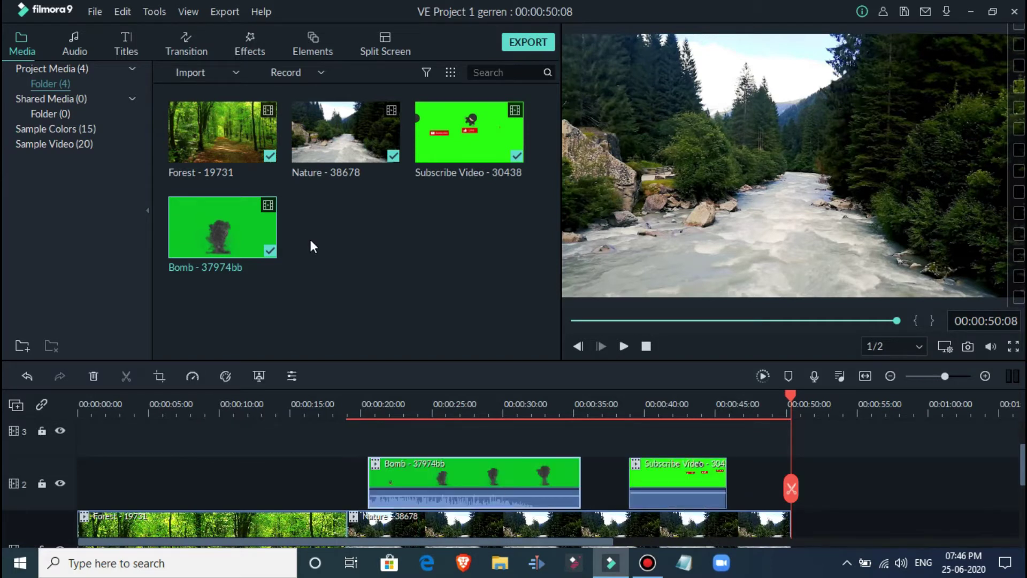
Import Subscribe Button - 22841 aand and place it on track 2 over the Forest clip at about 5 seconds
double_click(367, 258)
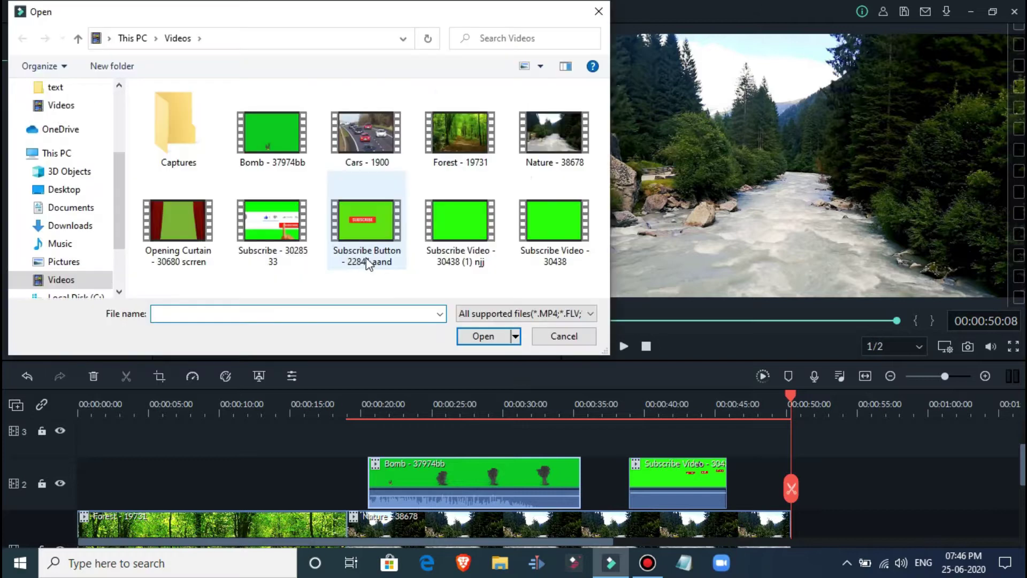
left_click(361, 223)
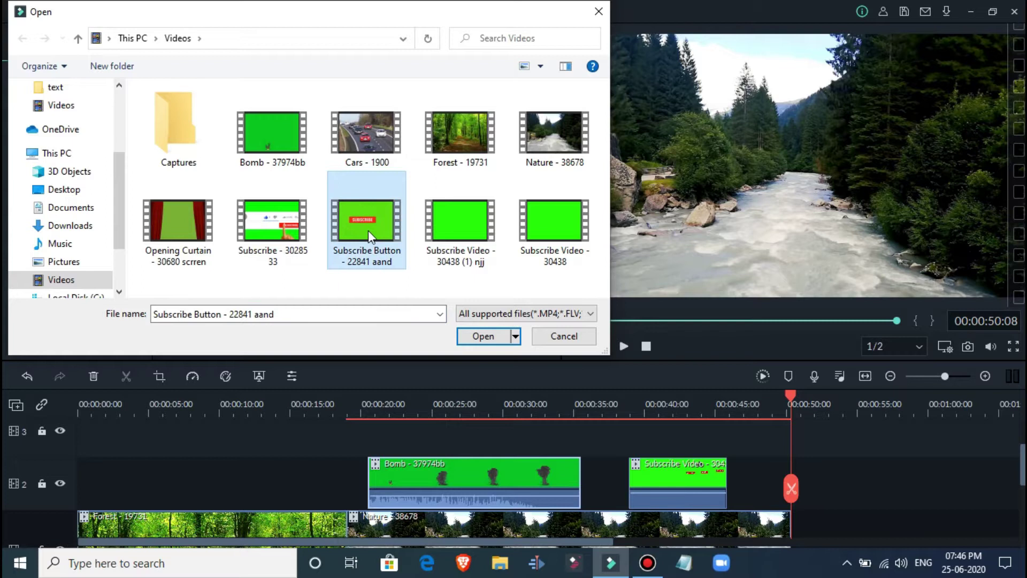
left_click(480, 336)
left_click_drag(365, 264, 151, 488)
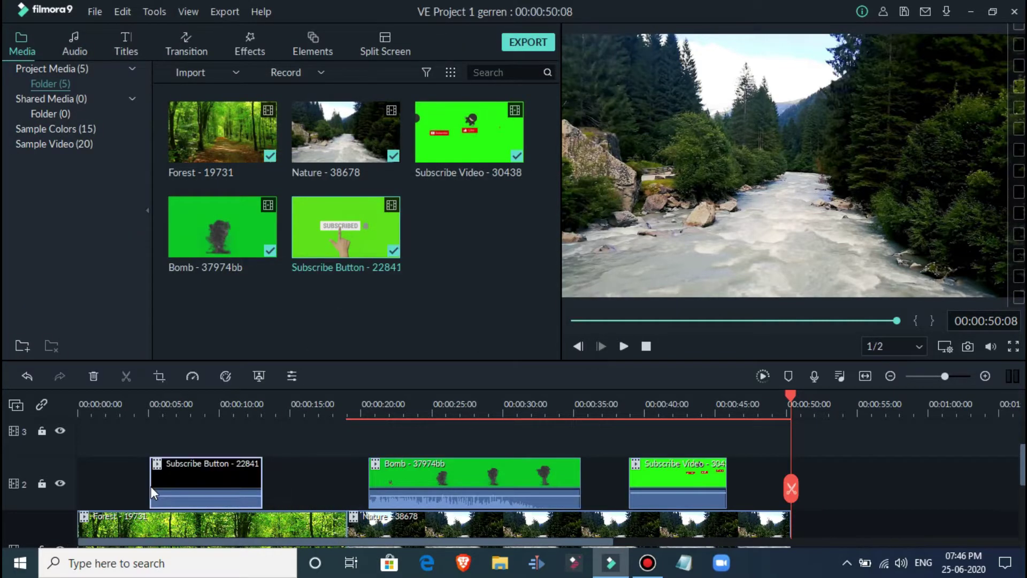
Play through the timeline, then replay it and pause on the Subscribe Button clip at about 00:00:05:24
left_click(624, 346)
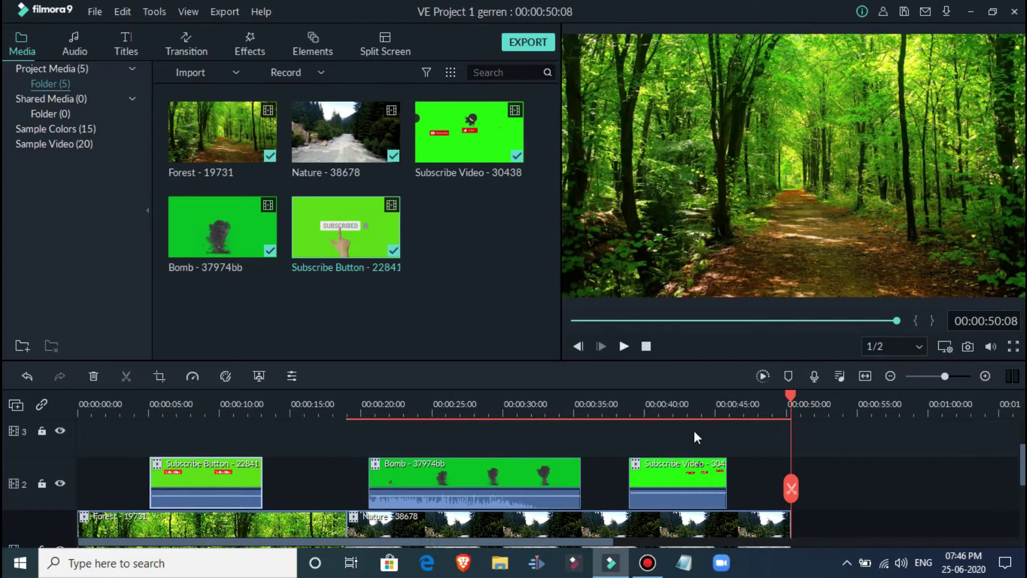
scroll(990, 451, "down", 2)
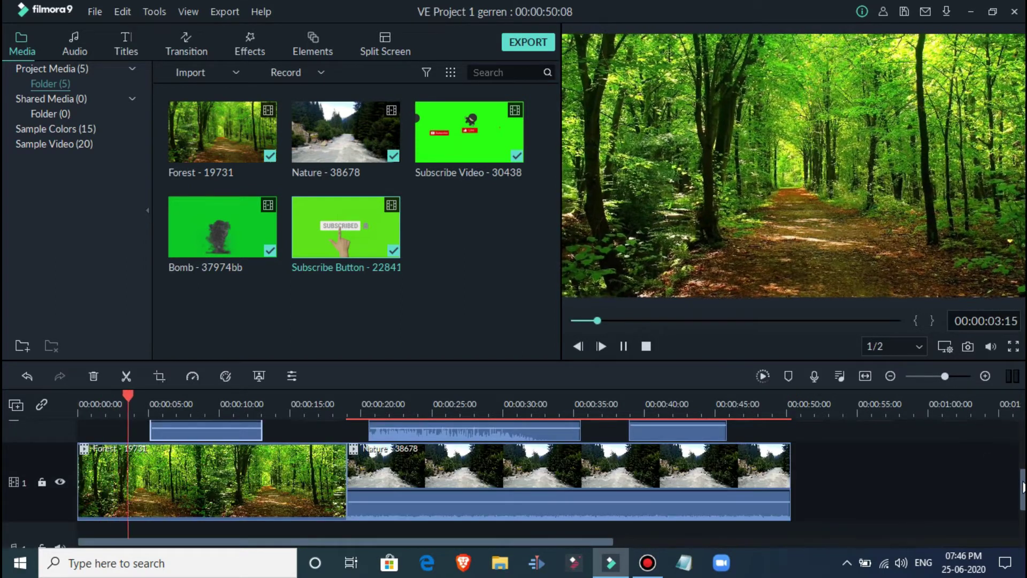
left_click_drag(1023, 500, 1023, 487)
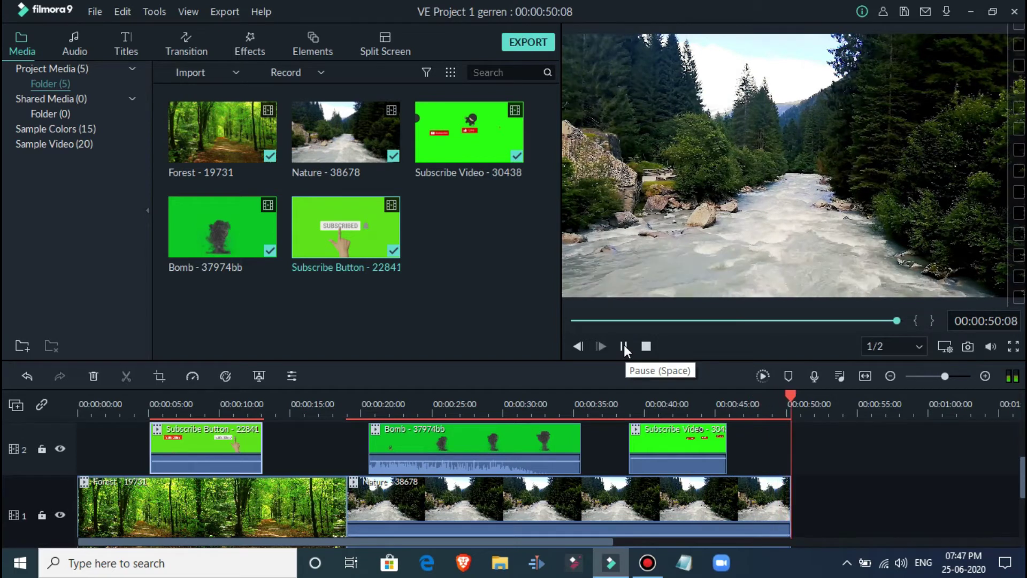
left_click(624, 344)
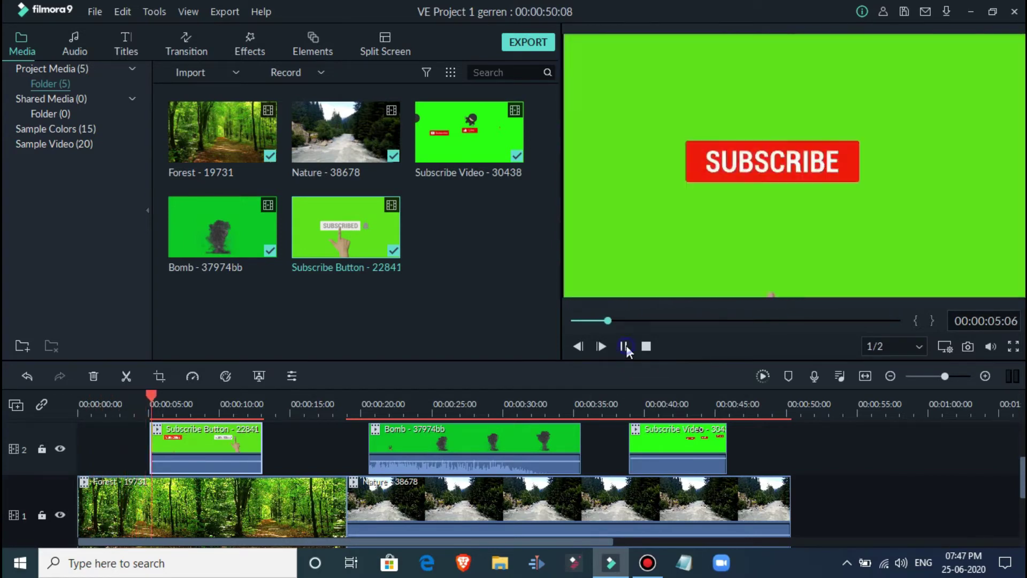
left_click(624, 346)
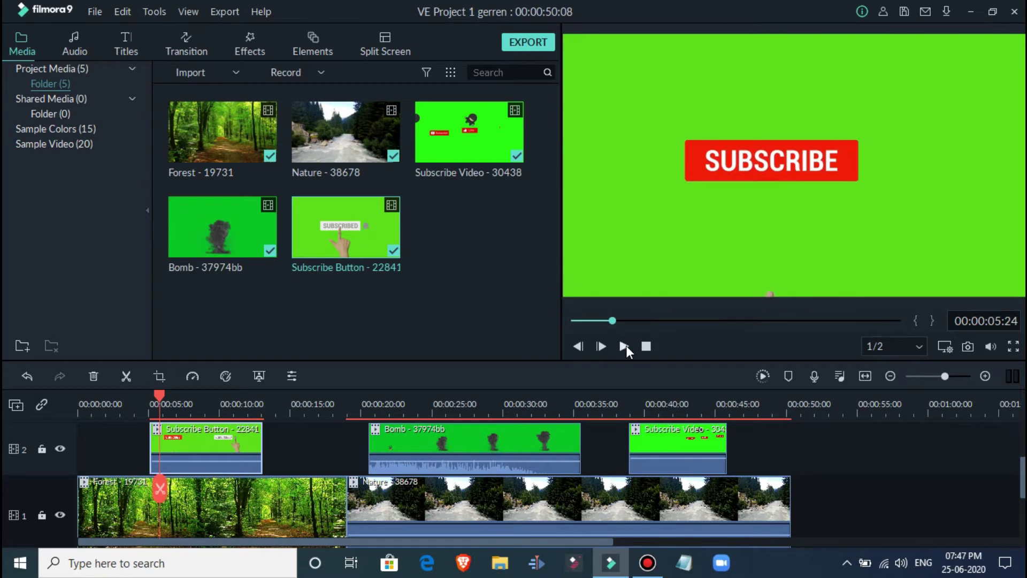
Apply the green screen chroma key to the Subscribe Button clip and set its tolerance to 100
right_click(203, 442)
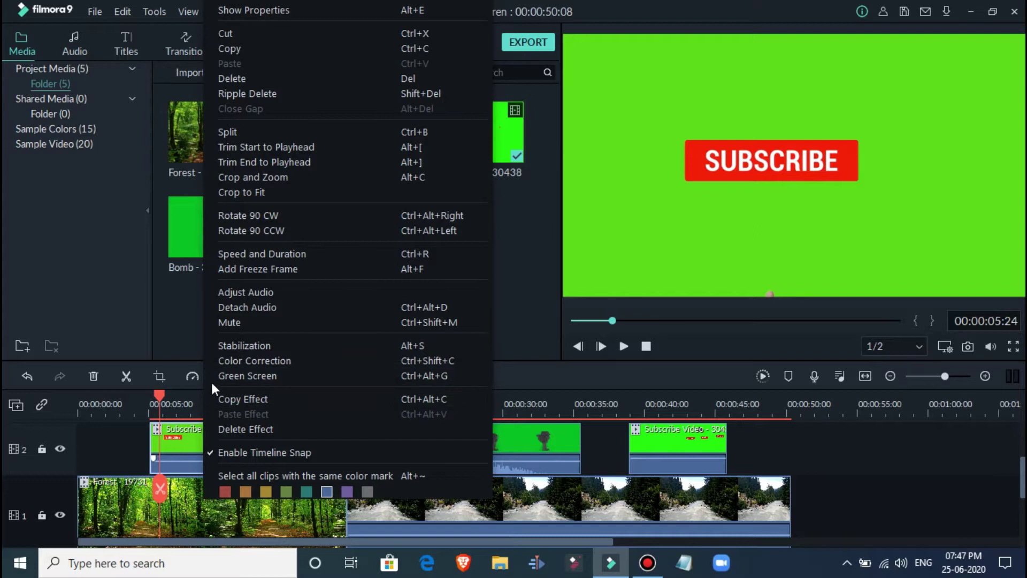
left_click(261, 377)
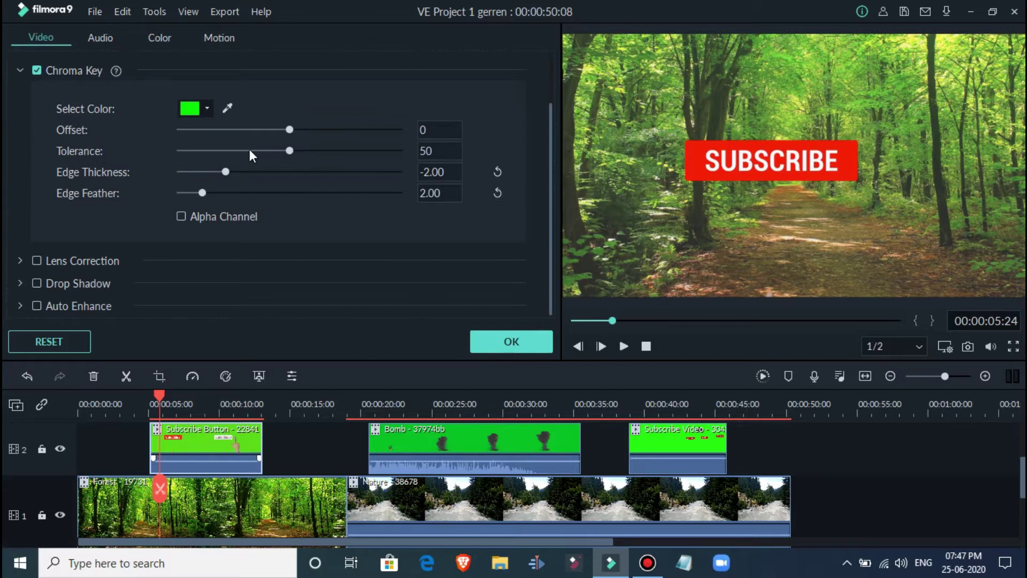
left_click_drag(292, 150, 412, 152)
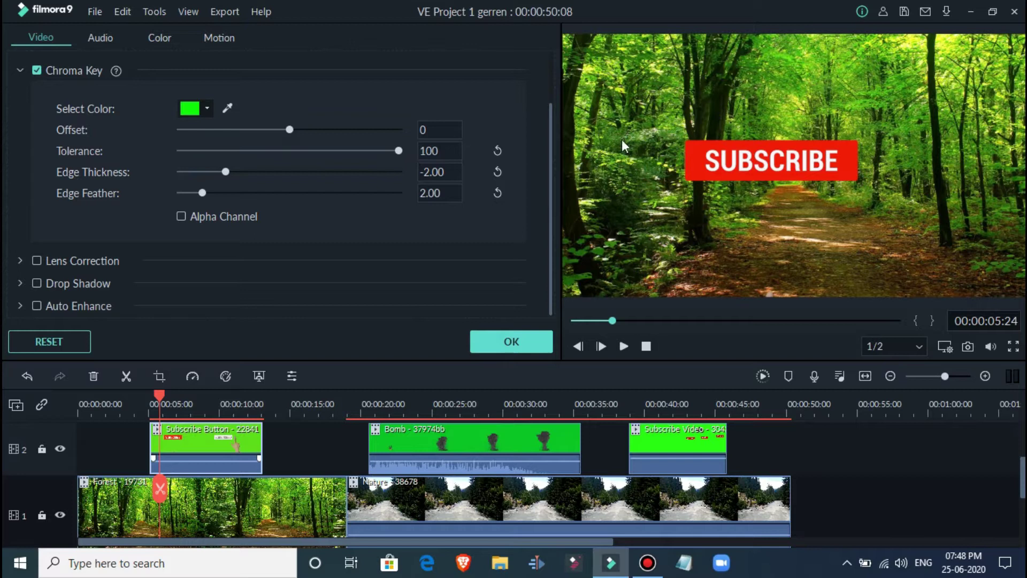
mouse_move(402, 152)
left_mouse_down()
mouse_move(173, 151)
mouse_move(408, 149)
left_mouse_up()
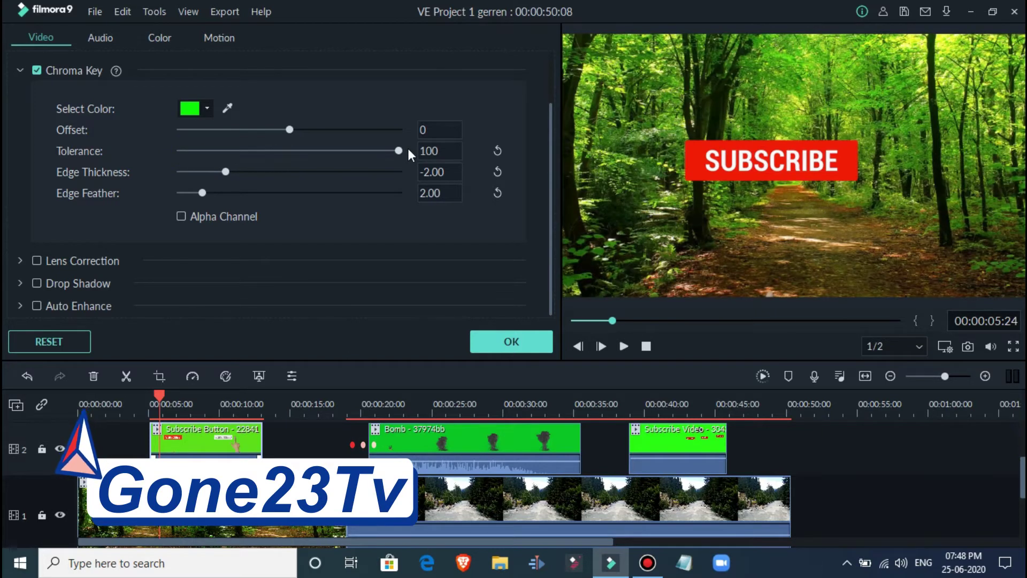
Shrink the Subscribe Button overlay to about half size and place it at the lower centre of the frame
left_click(712, 169)
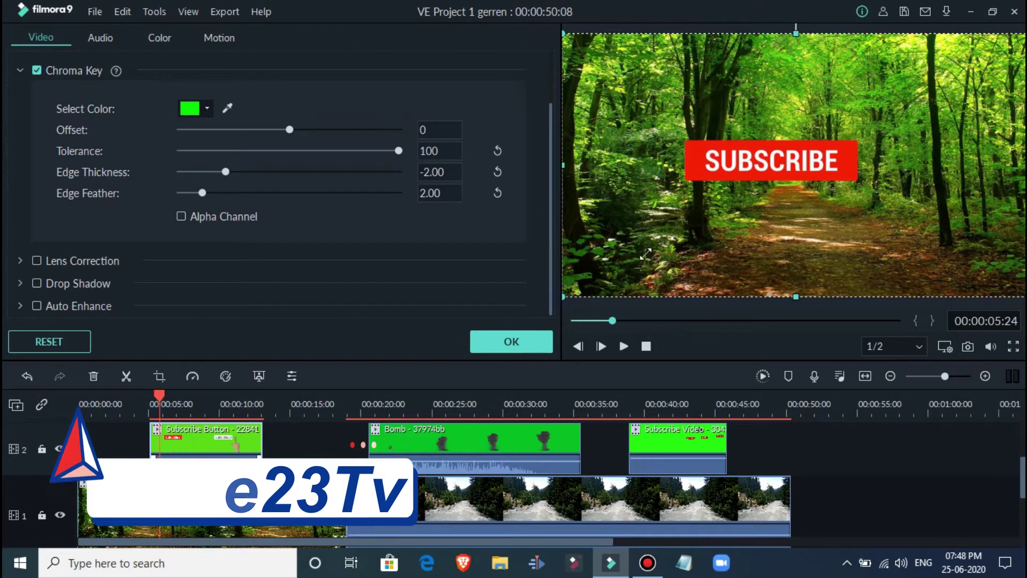
left_click_drag(566, 300, 600, 277)
left_click_drag(761, 196, 786, 173)
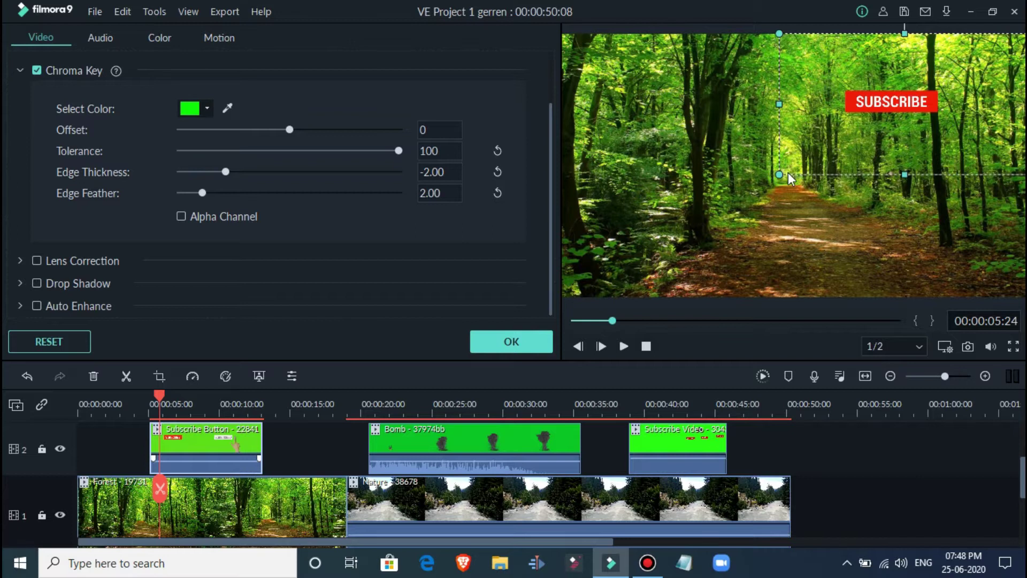
left_click_drag(791, 198, 755, 244)
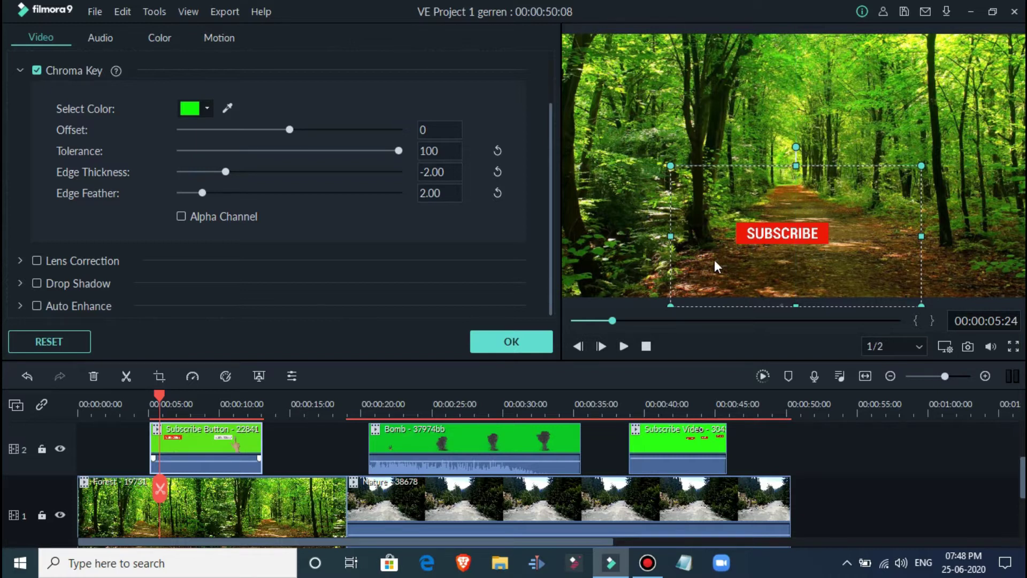
left_click(494, 342)
Play the keyed Subscribe Button section and pause on the Bomb clip at about 00:00:22:21
left_click(600, 346)
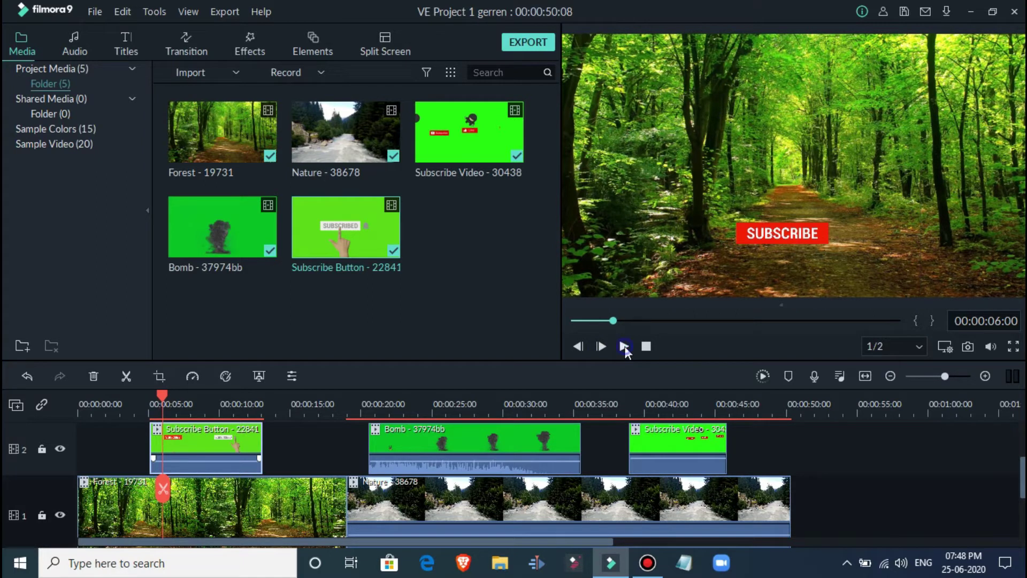
left_click(625, 346)
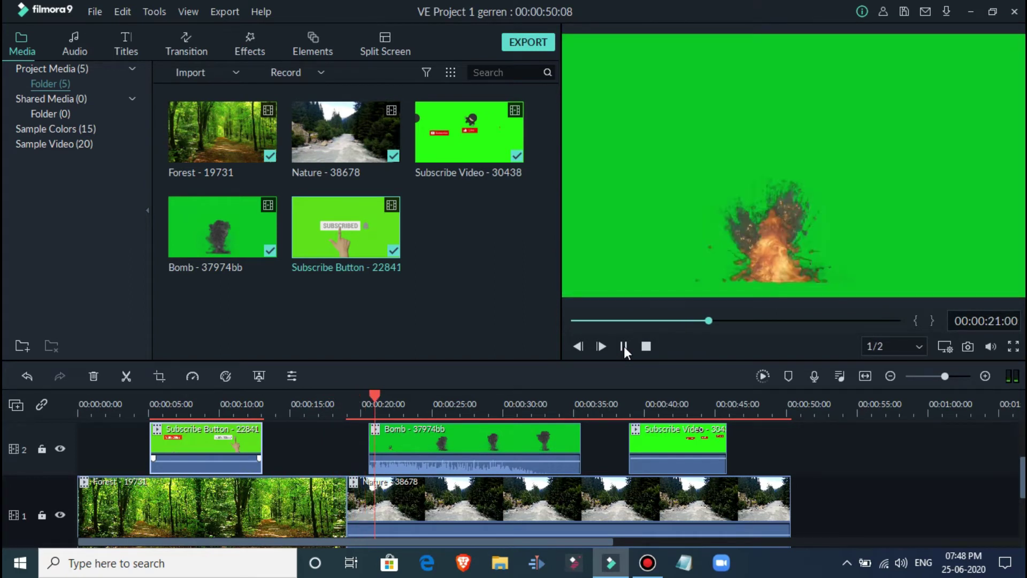
left_click(624, 346)
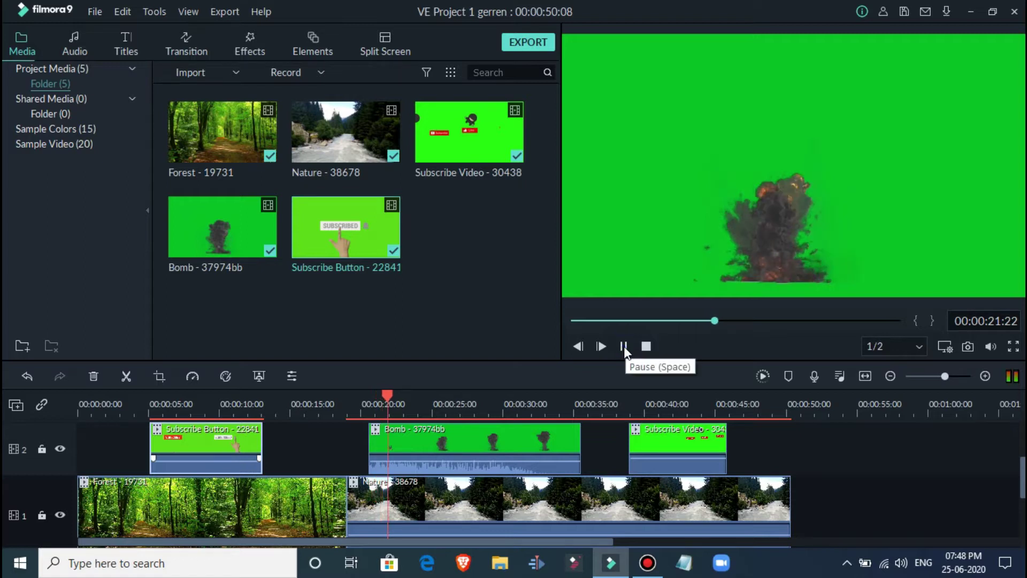
left_click(624, 346)
Apply the green screen chroma key to the Bomb clip and set its tolerance to 100
left_click(505, 442)
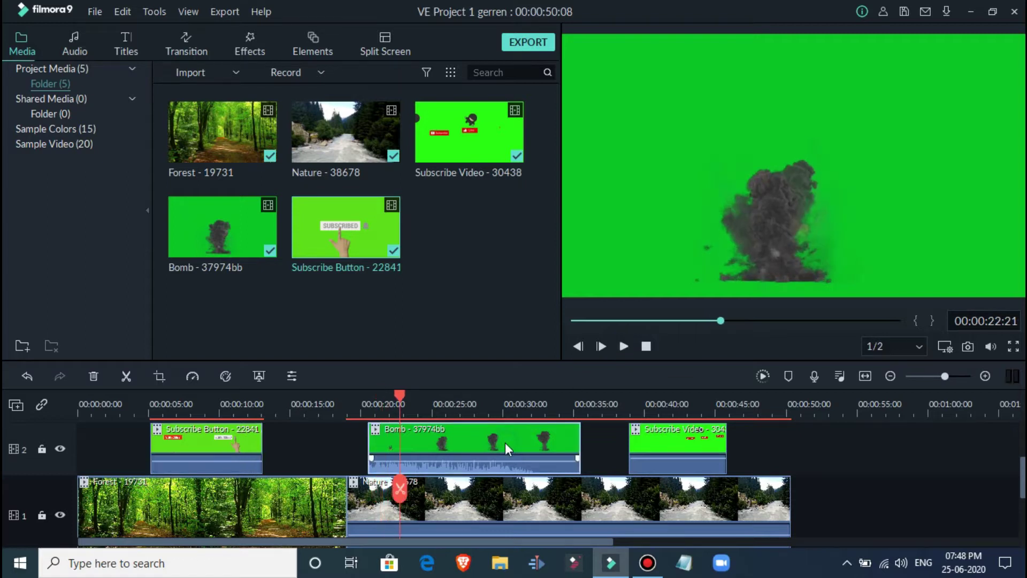
right_click(409, 436)
left_click(438, 376)
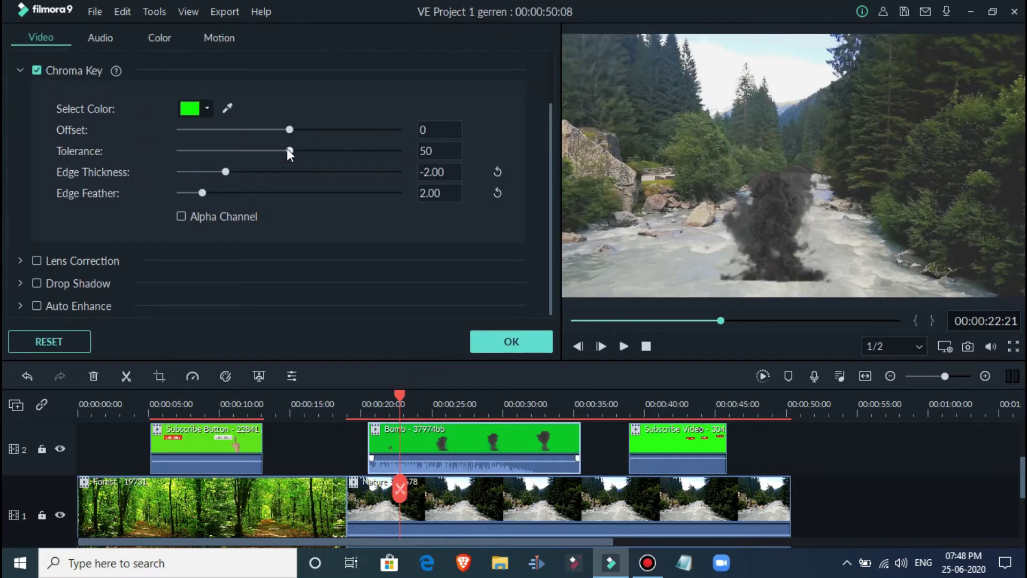
left_click_drag(289, 151, 407, 150)
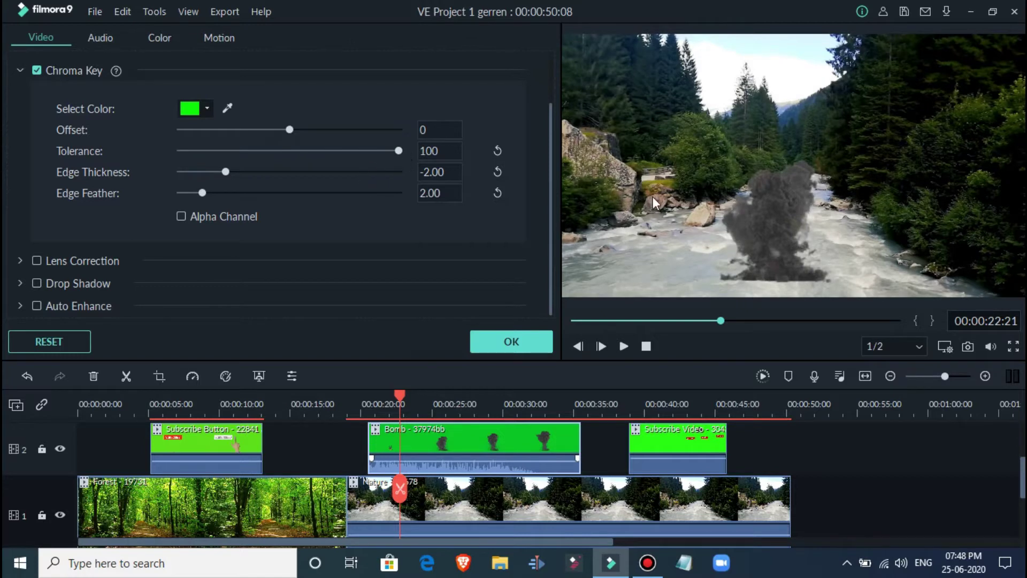
Shrink the explosion overlay slightly and place it over the rocks on the river's left bank
left_click(764, 225)
left_click_drag(563, 298, 610, 273)
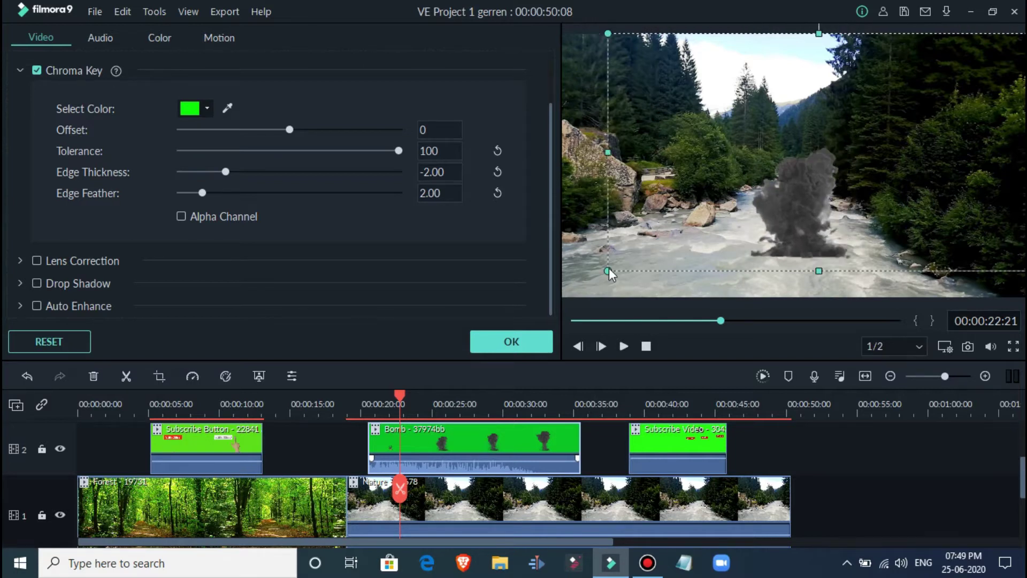
left_click_drag(750, 212, 661, 164)
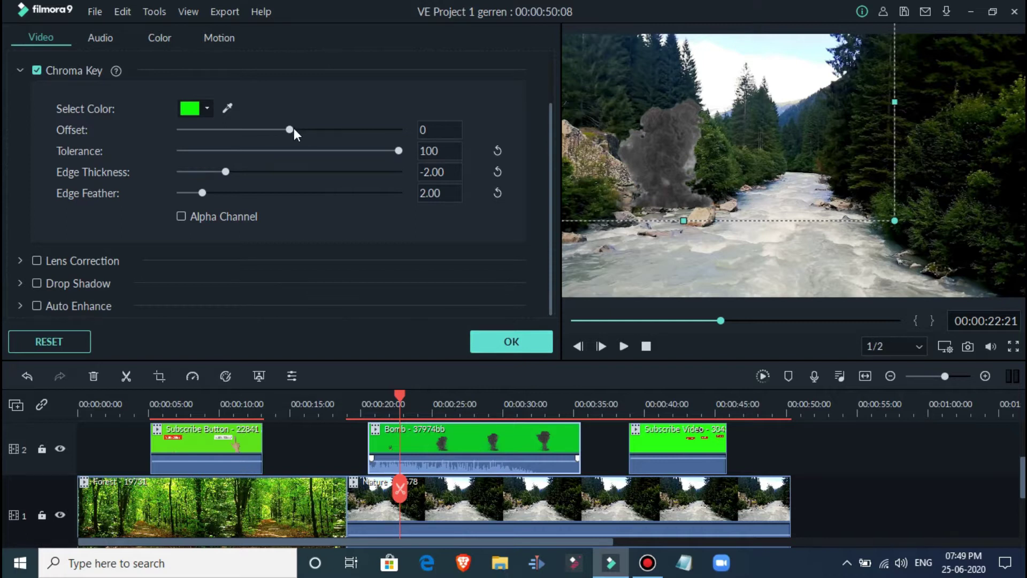
left_click_drag(292, 130, 301, 129)
left_click(504, 346)
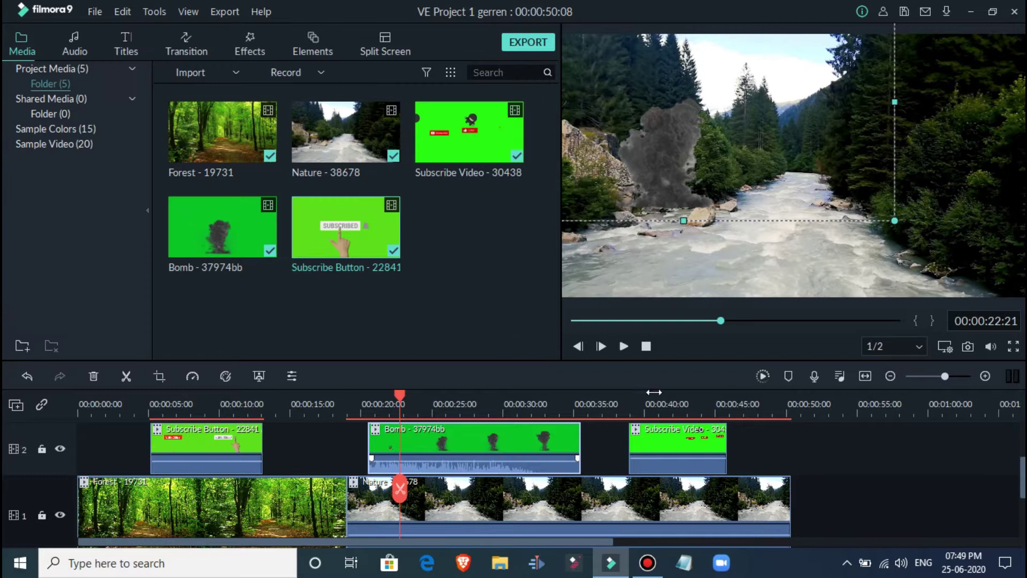
Preview the explosion to about 00:00:24:24, then stretch its overlay slightly taller and shift it upward over the left-bank rocks
left_click(624, 346)
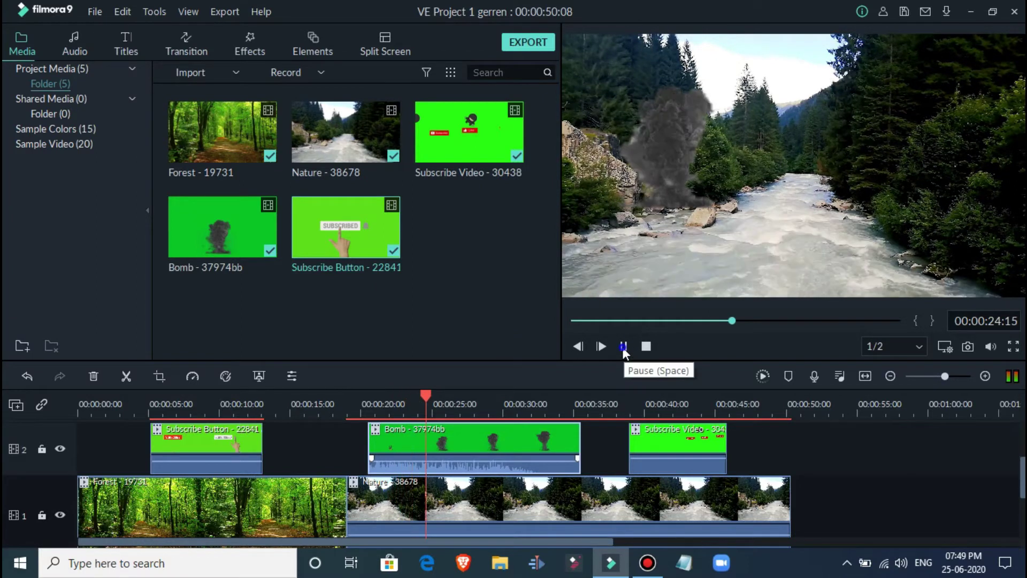
left_click(622, 346)
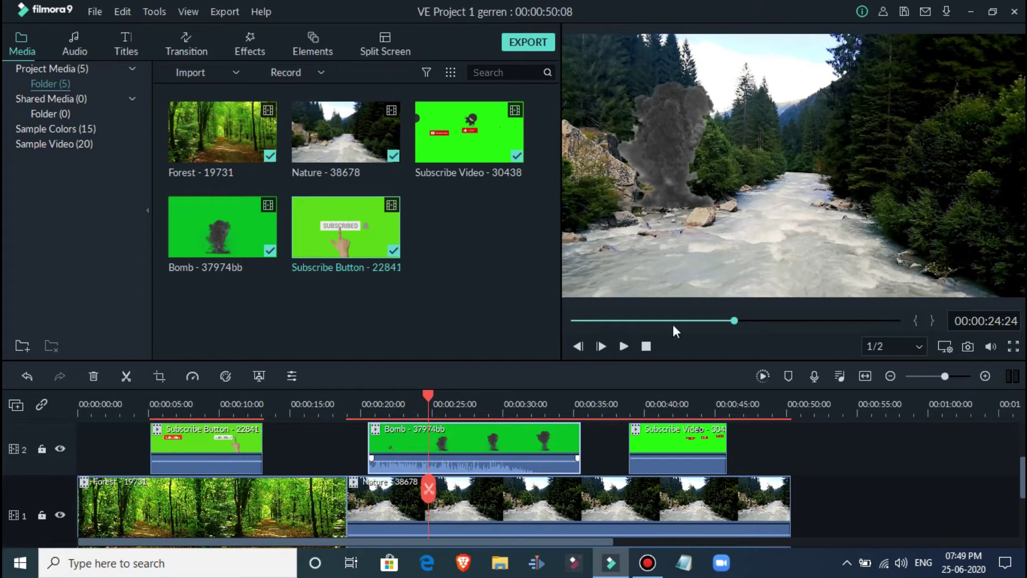
left_click(628, 227)
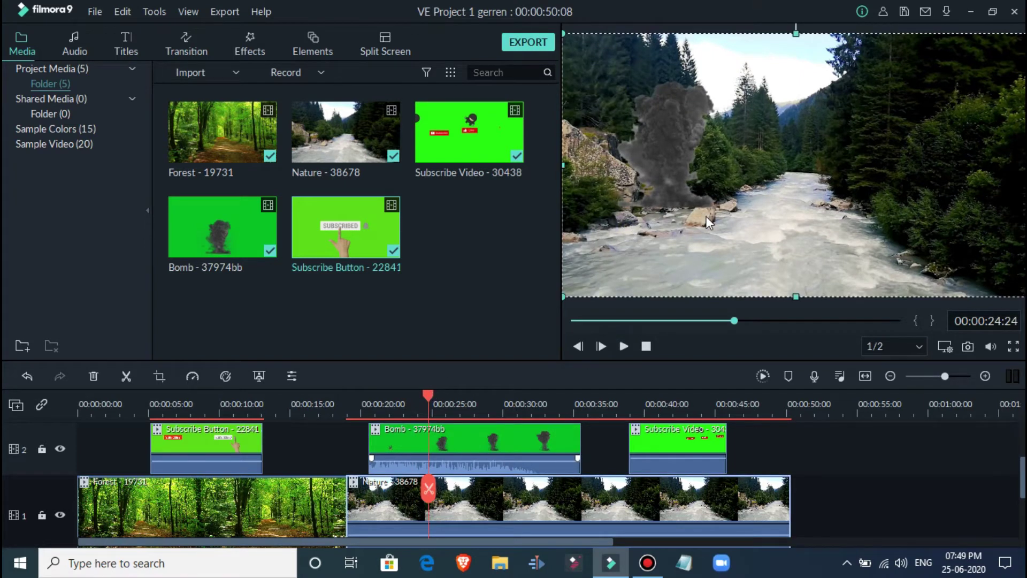
left_click(458, 443)
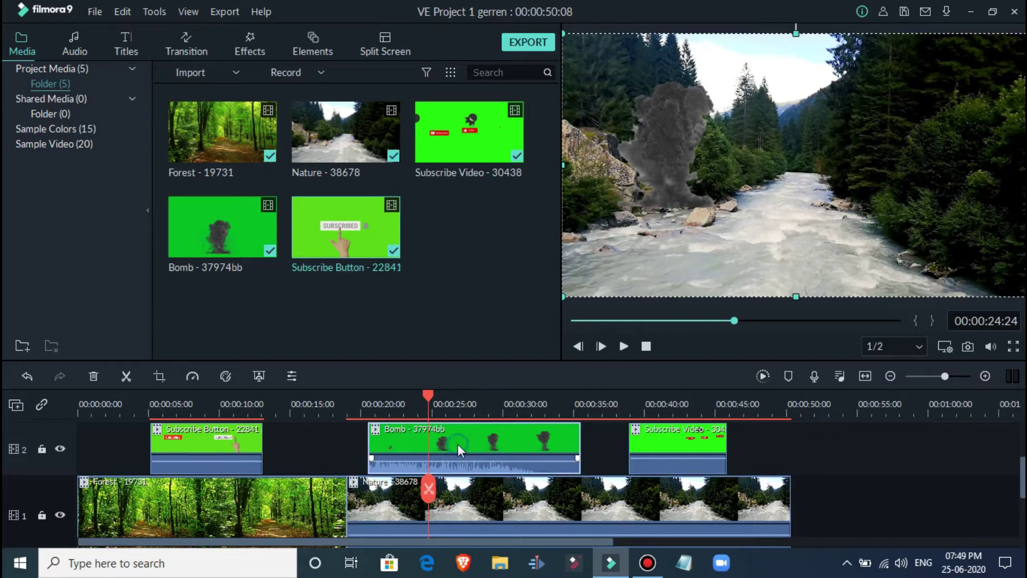
left_click_drag(669, 168, 667, 166)
left_click_drag(671, 174, 673, 174)
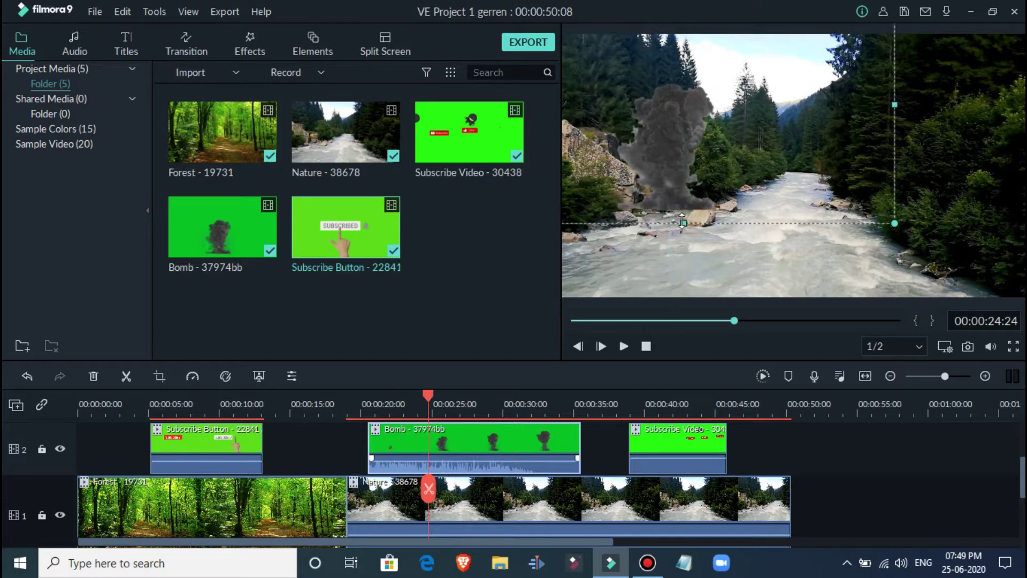
left_click_drag(682, 221, 683, 239)
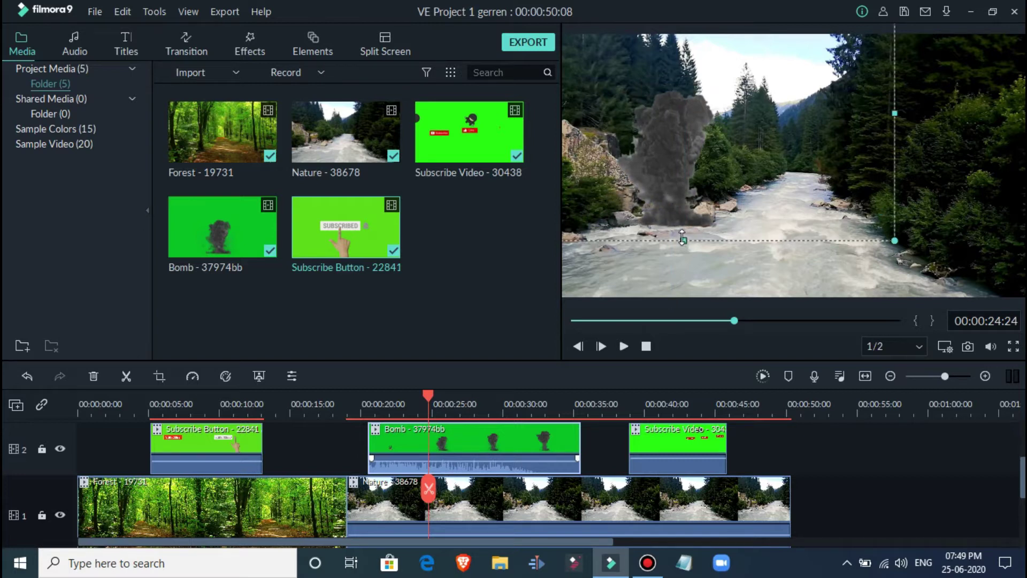
left_click_drag(672, 179, 672, 179)
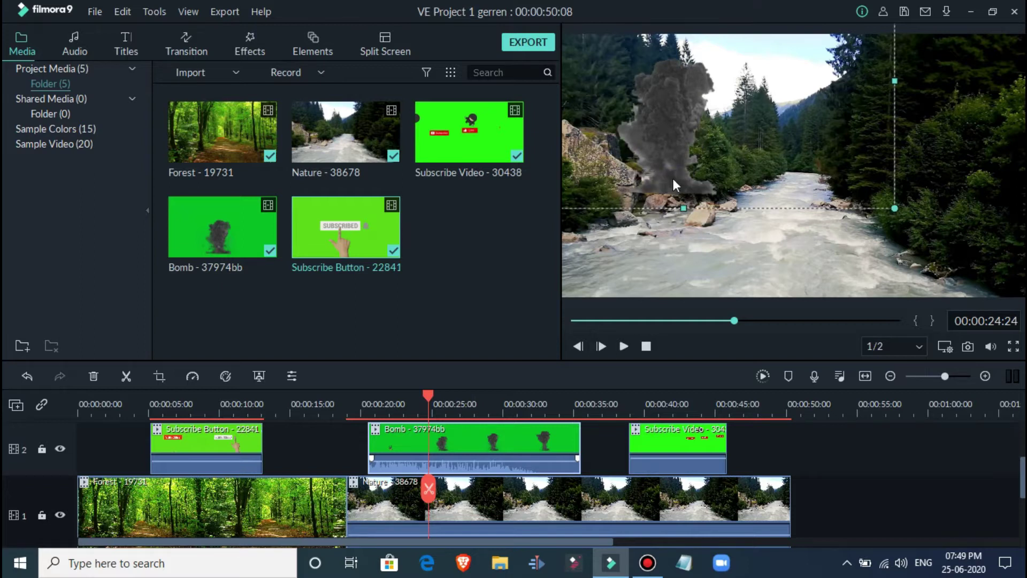
Widen the explosion overlay slightly, reposition it over the left-bank rocks, and preview it to 00:00:29:22
left_click_drag(895, 81, 965, 84)
left_click_drag(736, 163, 717, 177)
left_click(710, 257)
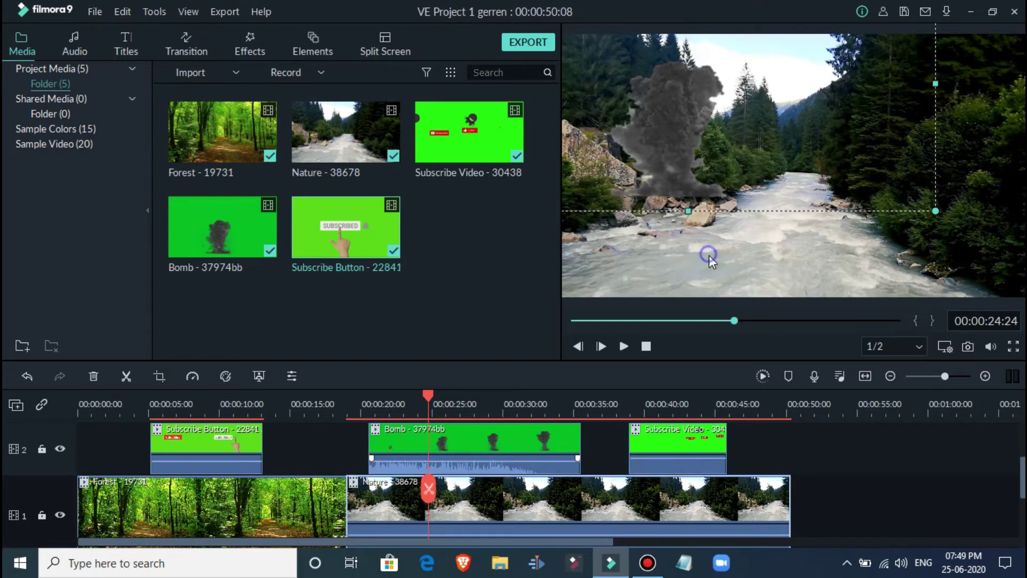
left_click(624, 345)
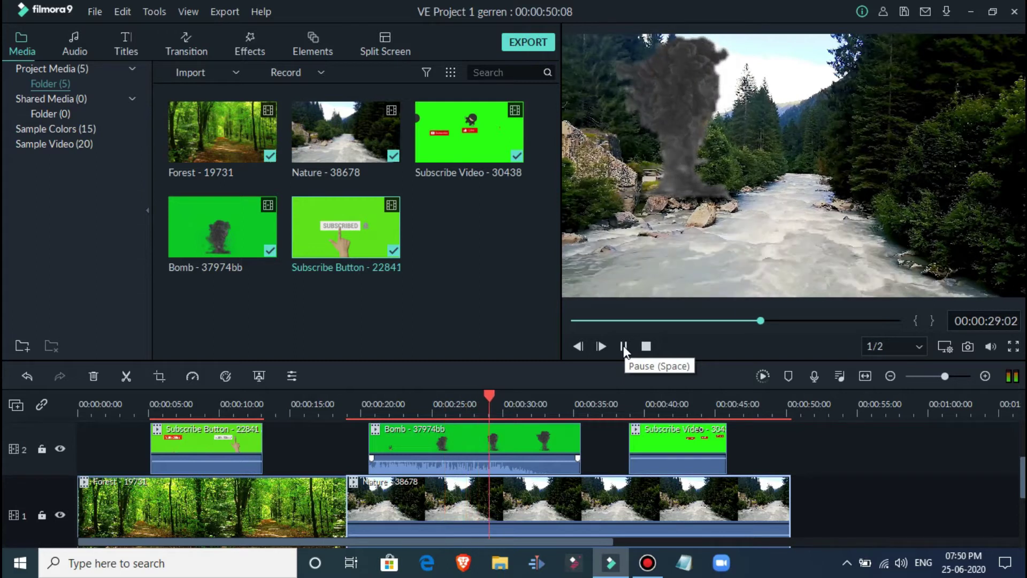
left_click(623, 345)
Shift the explosion overlay slightly down and left over the rocks, and play on to 00:00:42:11 in the Subscribe Video clip
left_click(529, 437)
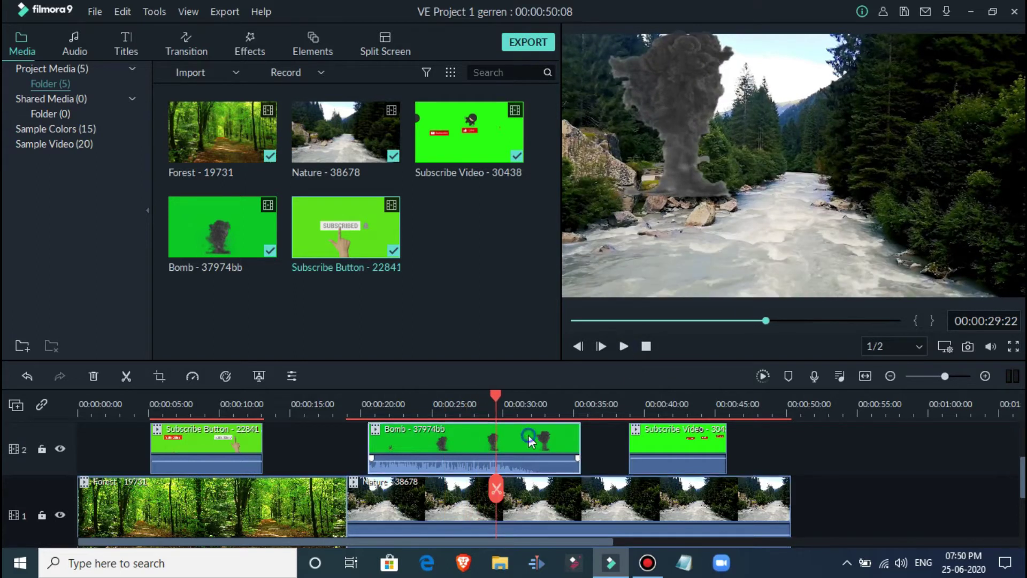
left_click(705, 164)
left_click_drag(693, 173, 693, 173)
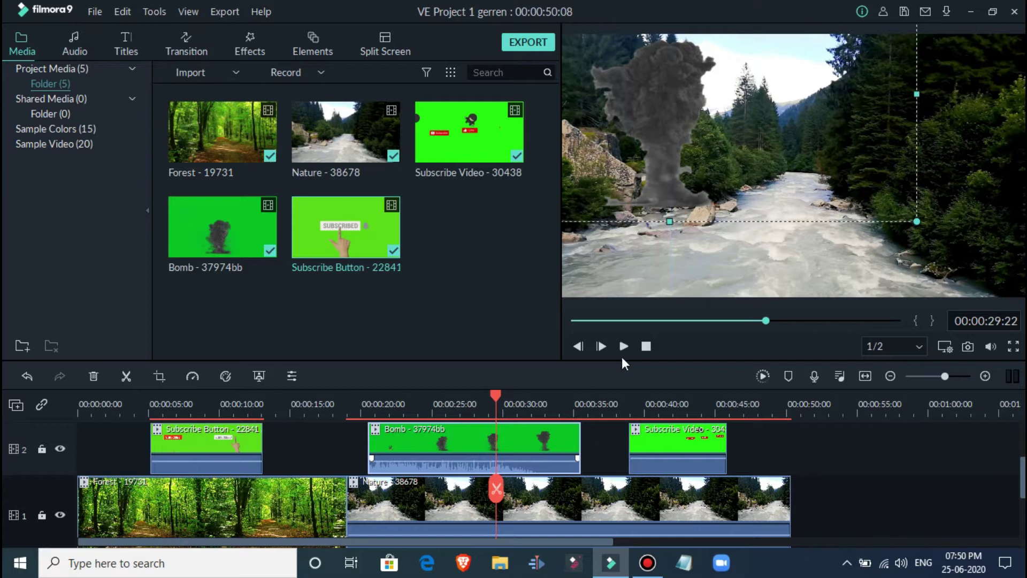
left_click(625, 346)
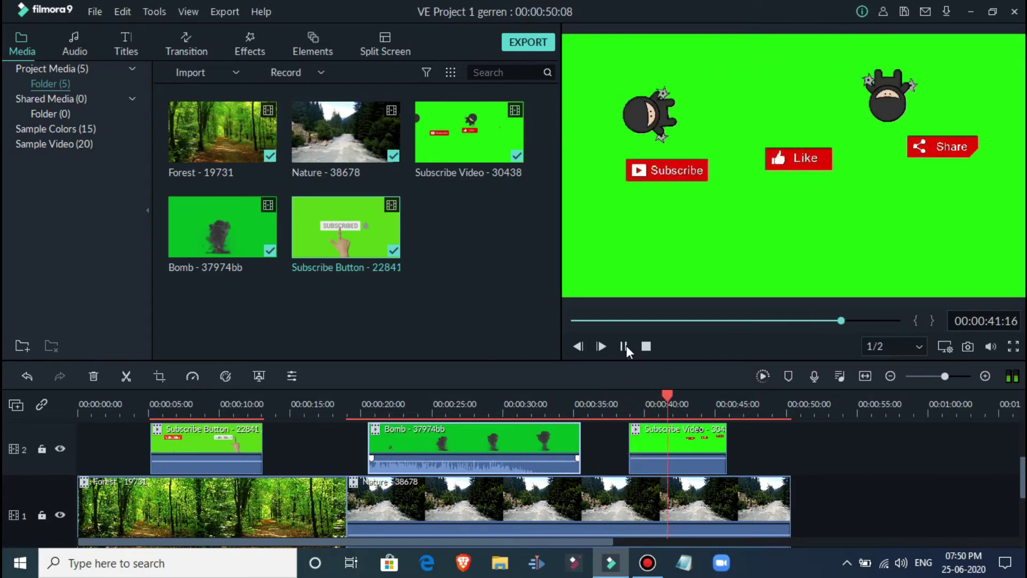
left_click(626, 345)
Apply the green screen chroma key to the Subscribe Video clip, raising tolerance to the maximum and nudging the offset slightly up
left_click(693, 435)
right_click(694, 436)
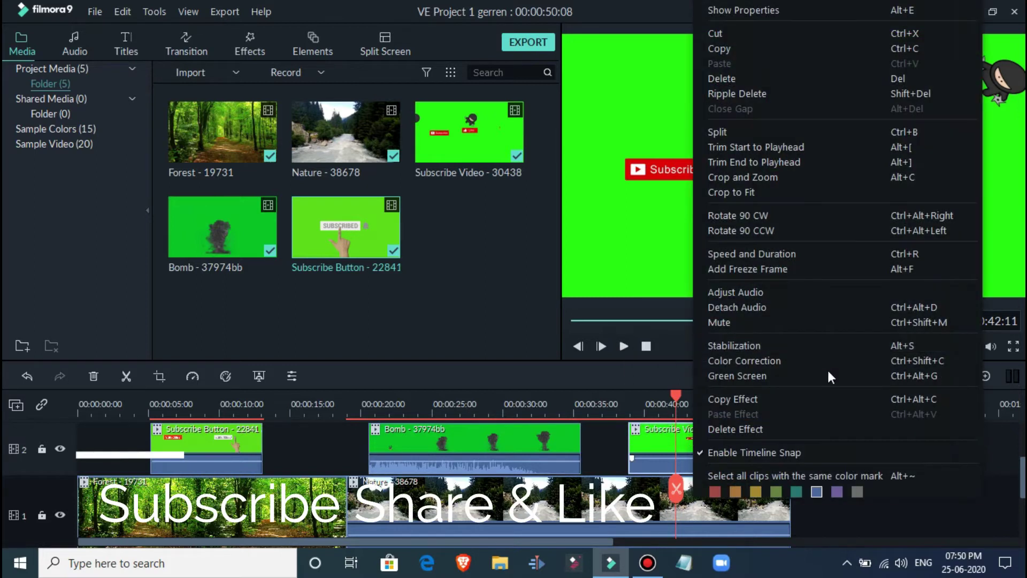
left_click(734, 375)
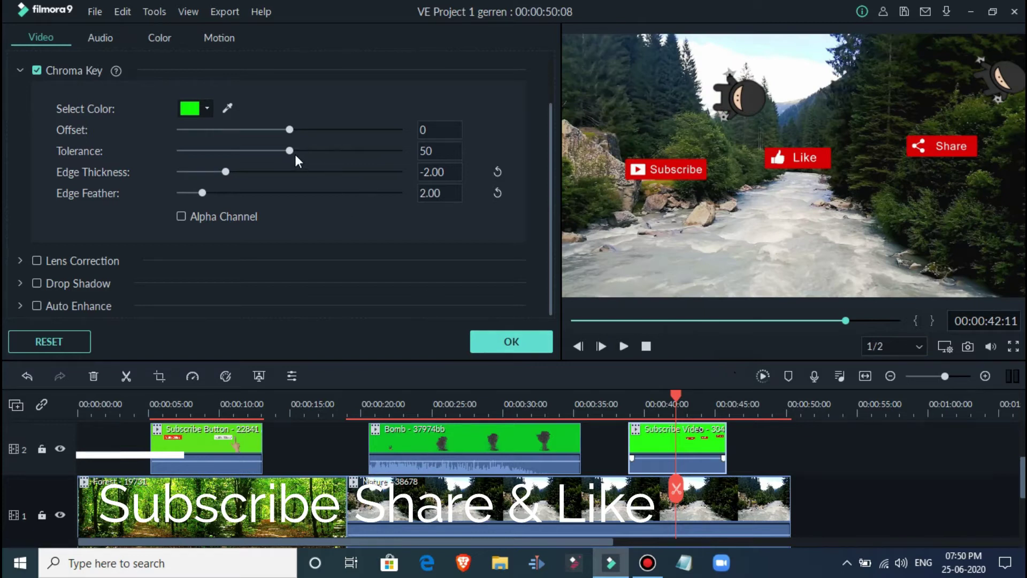
left_click_drag(290, 152, 155, 159)
left_click_drag(249, 150, 311, 152)
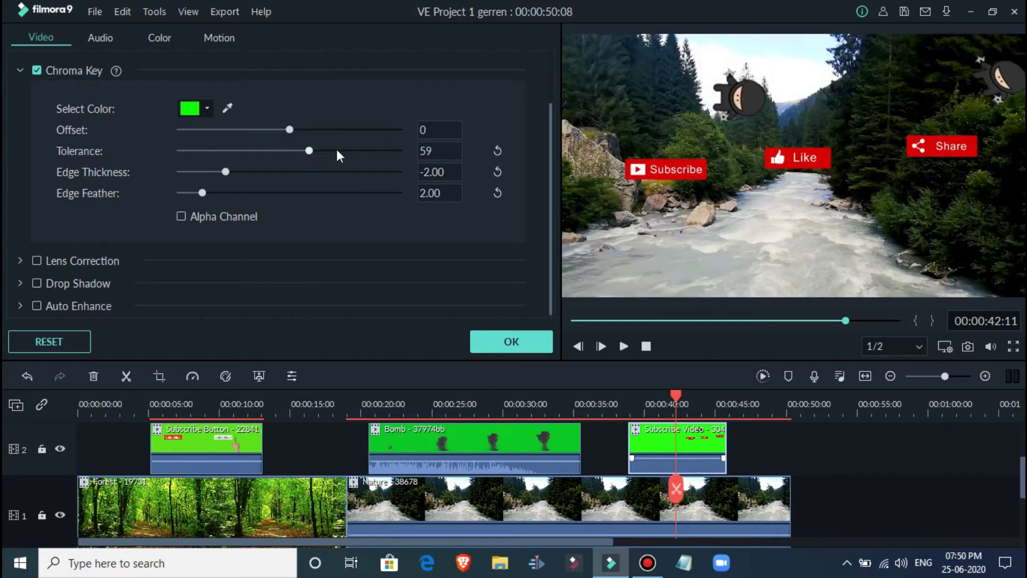
left_click_drag(400, 152, 429, 152)
left_click_drag(291, 128, 297, 128)
left_click(506, 344)
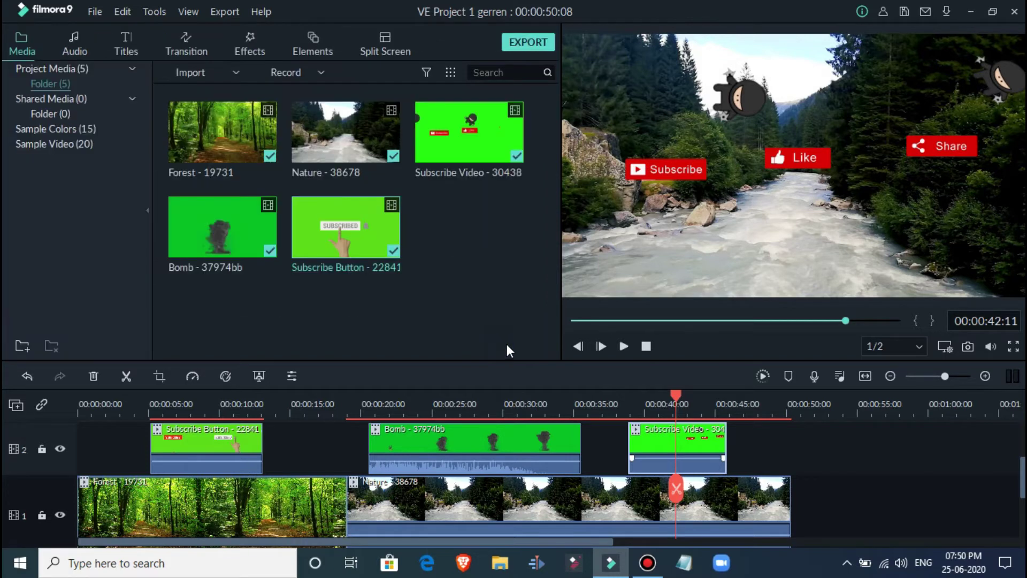
Play back the keyed Subscribe Video section and pause at 00:00:47:12
left_click(622, 346)
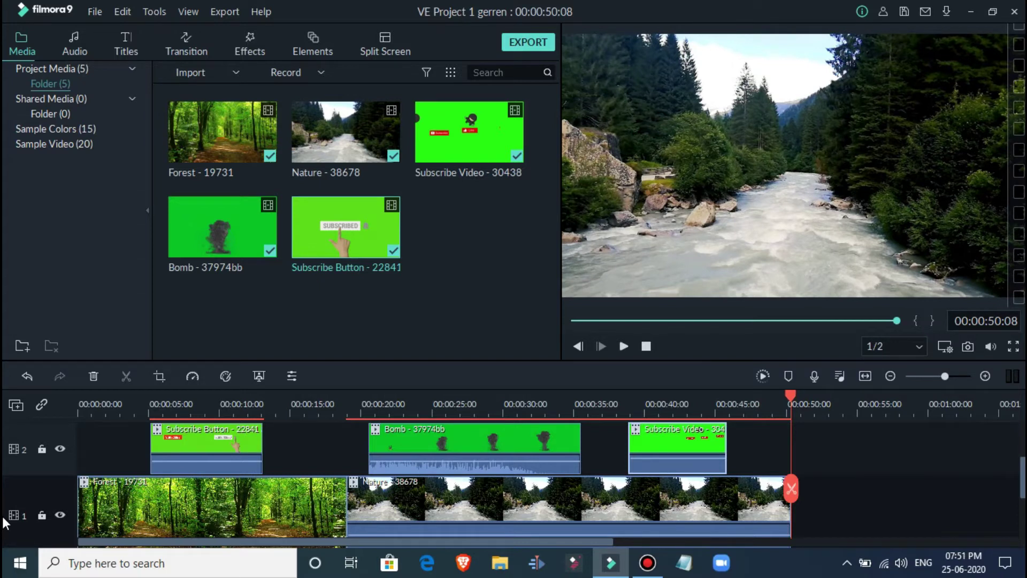
key("space")
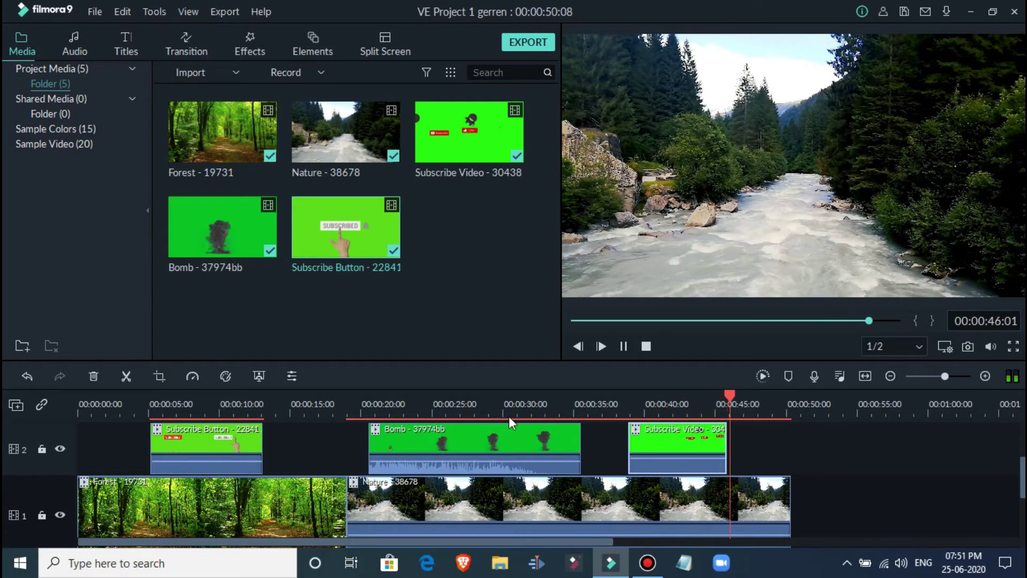
left_click(624, 346)
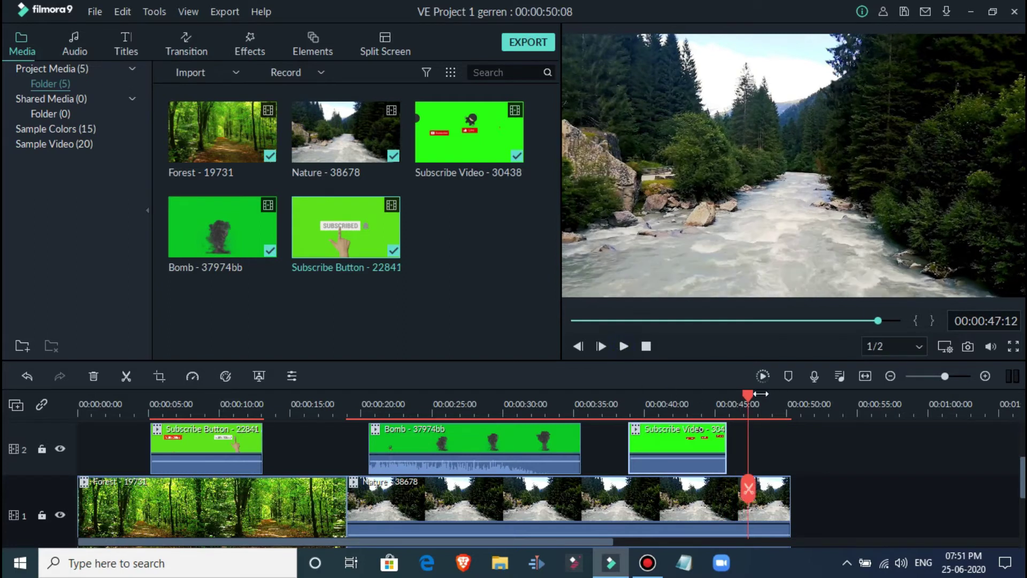
Move the Subscribe Video overlay down at full height so its buttons sit over the river, and preview it from 00:00:37:22
left_click_drag(751, 396, 669, 396)
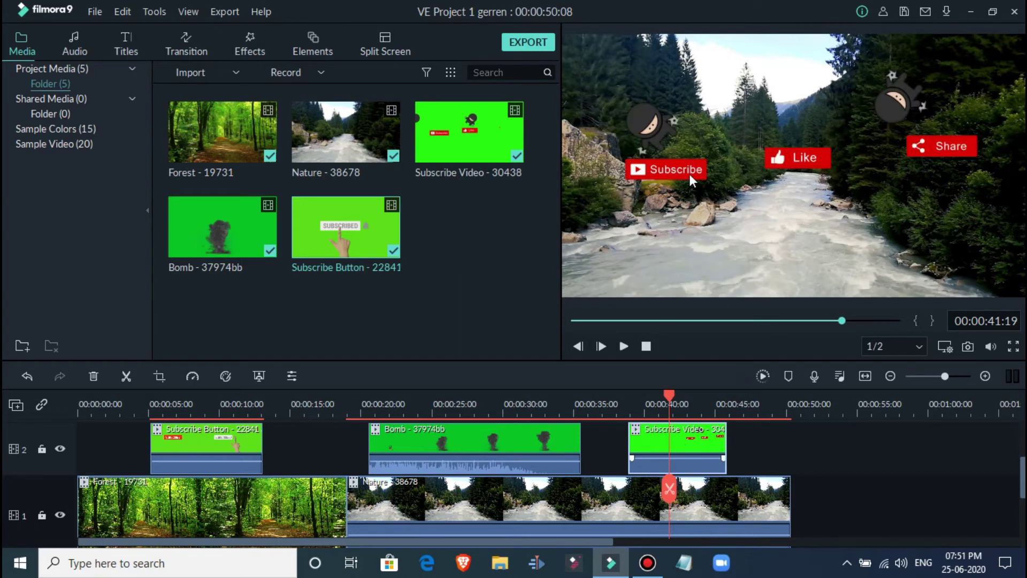
left_click(689, 174)
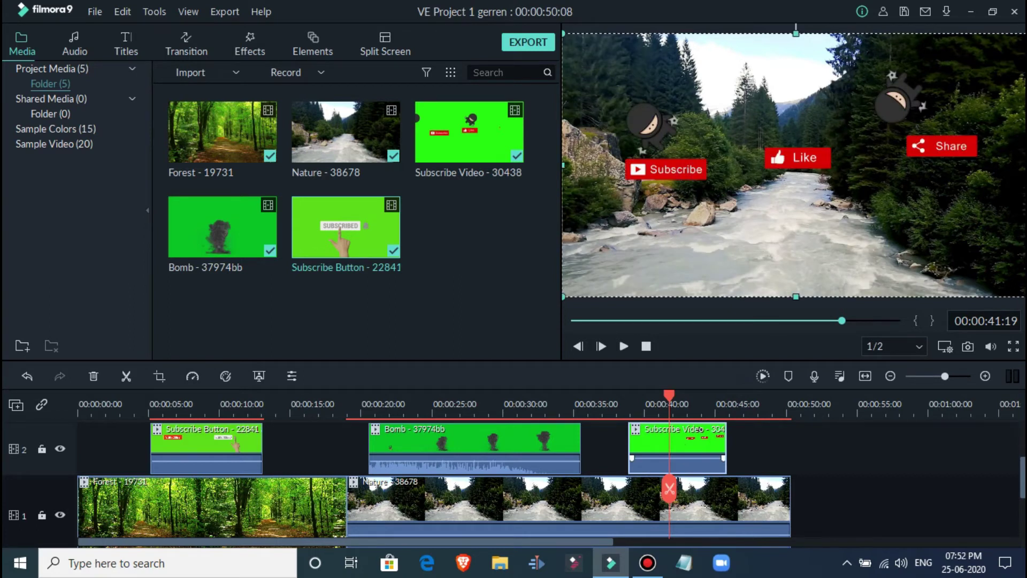
left_click_drag(798, 62, 789, 101)
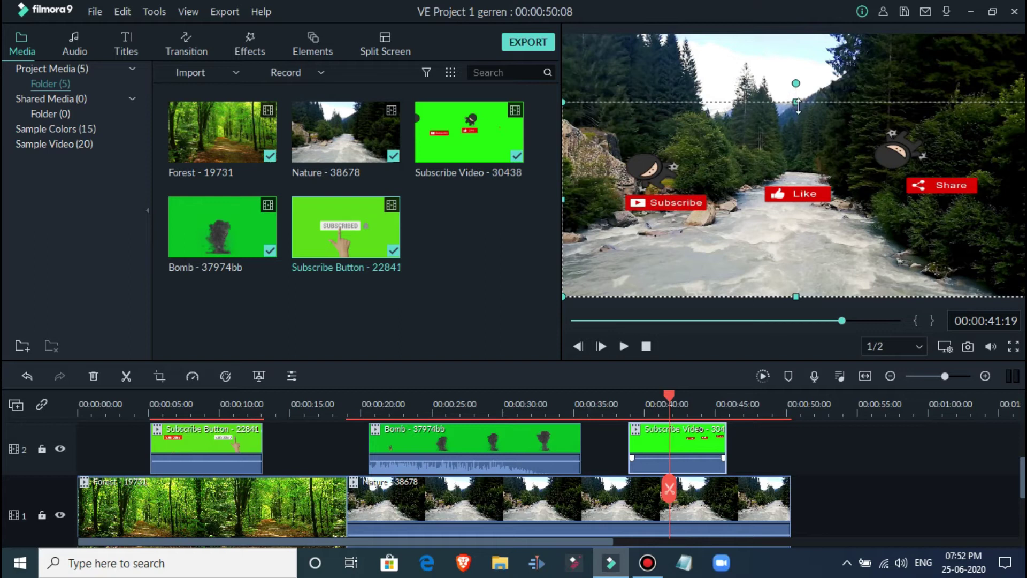
left_click_drag(802, 65, 742, 103)
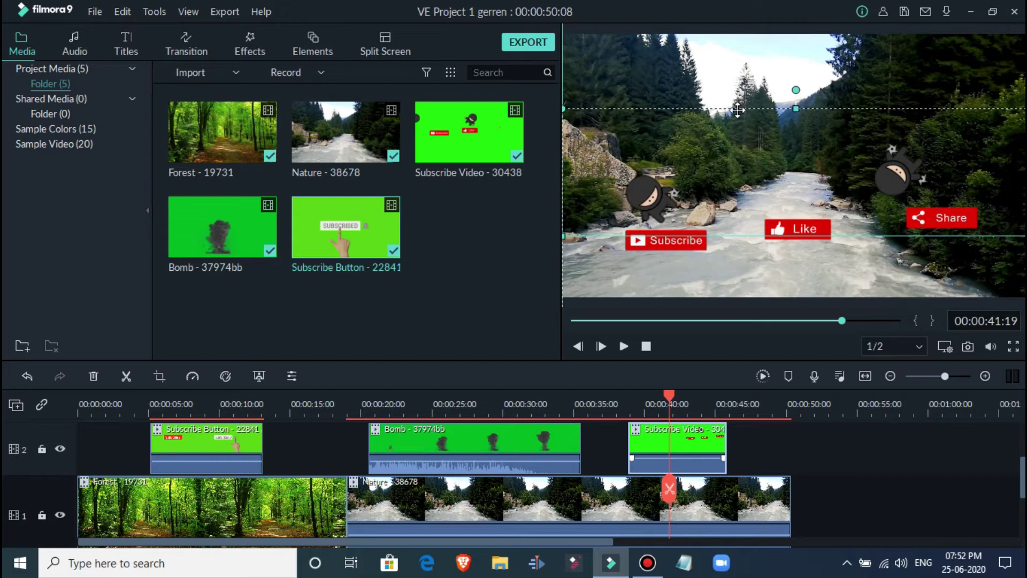
left_click_drag(736, 123, 736, 138)
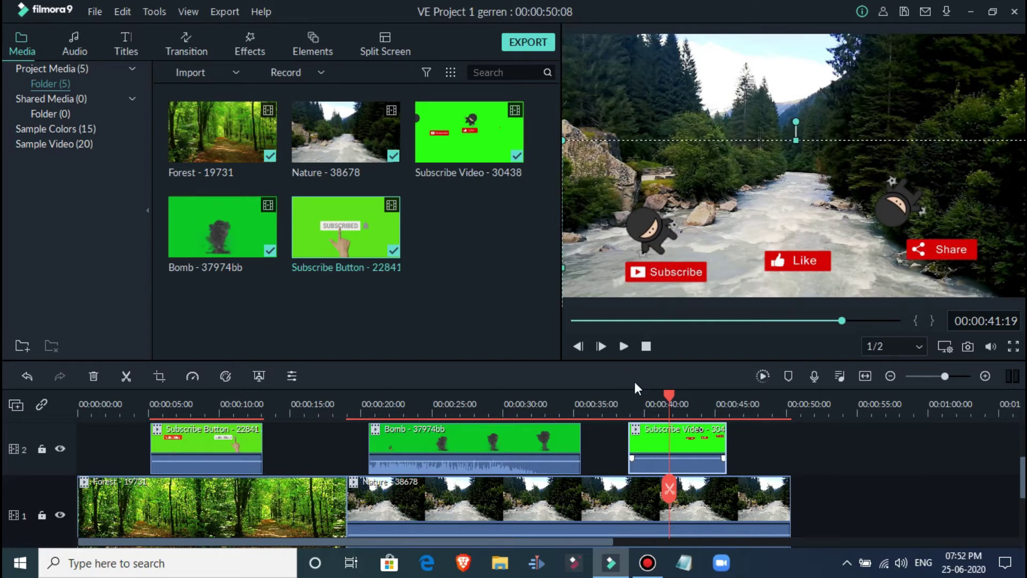
left_click_drag(672, 398, 615, 402)
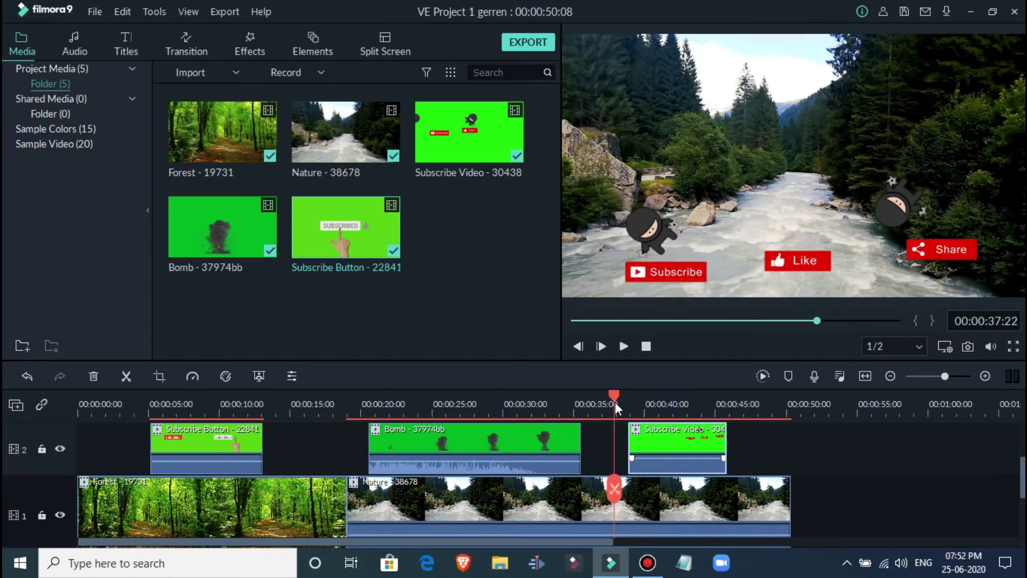
left_click(624, 348)
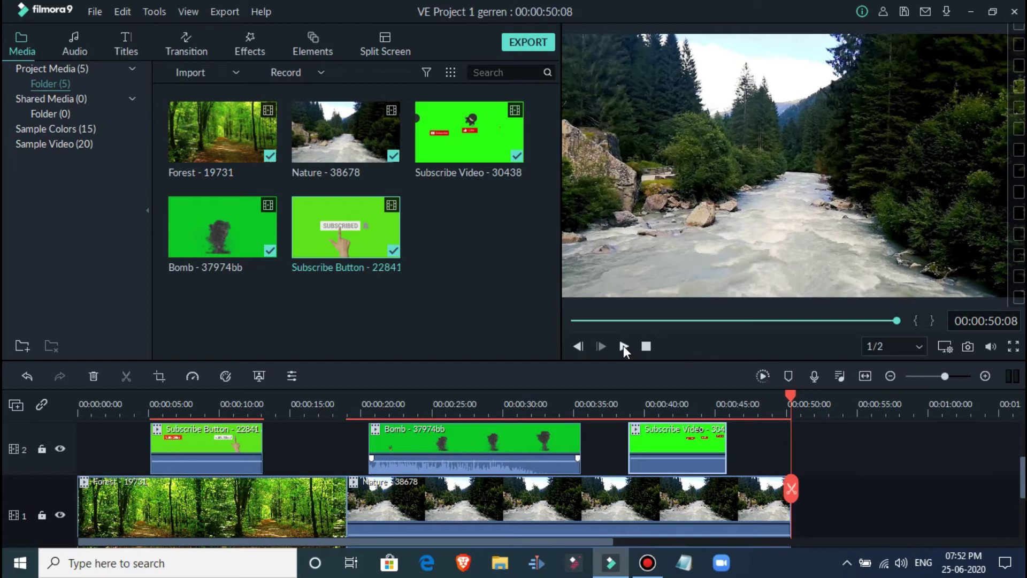
Export the project as an MP4 named Gone23Tv and close the export windows
left_click(525, 42)
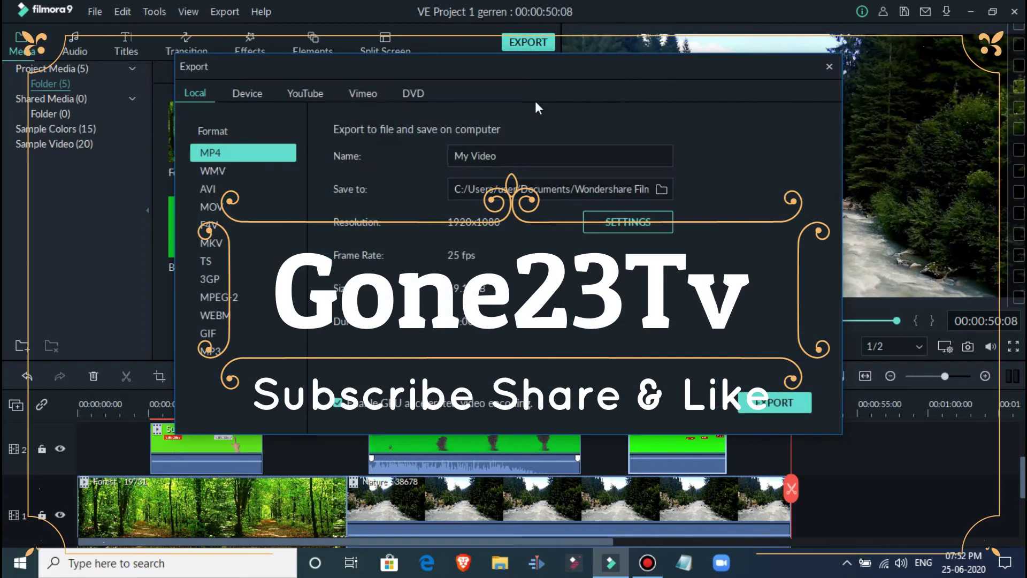
left_click(510, 153)
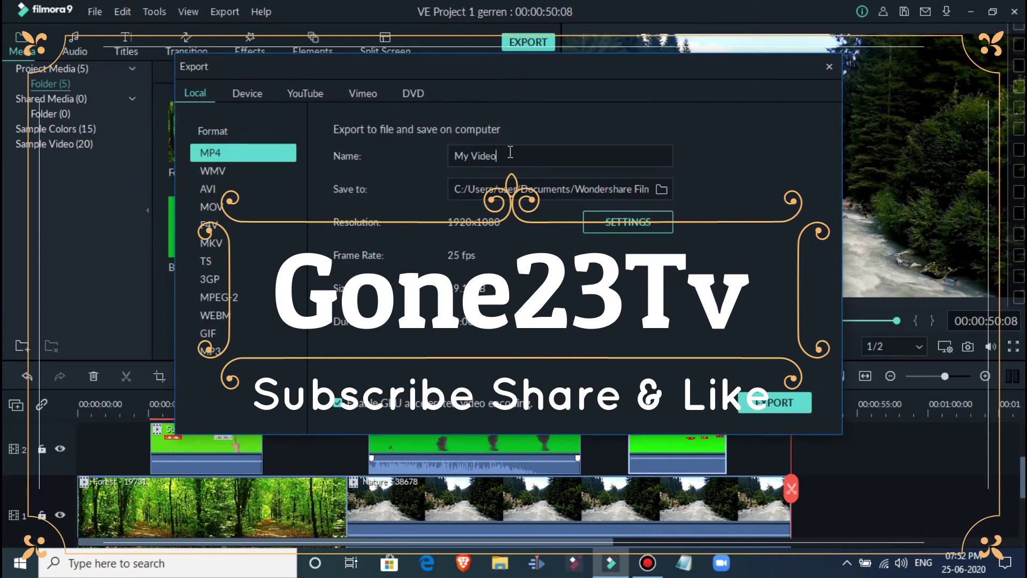
key("BackSpace")
key("BackSpace")
key("BackSpace")
key("BackSpace")
key("BackSpace")
key("BackSpace")
key("BackSpace")
key("BackSpace")
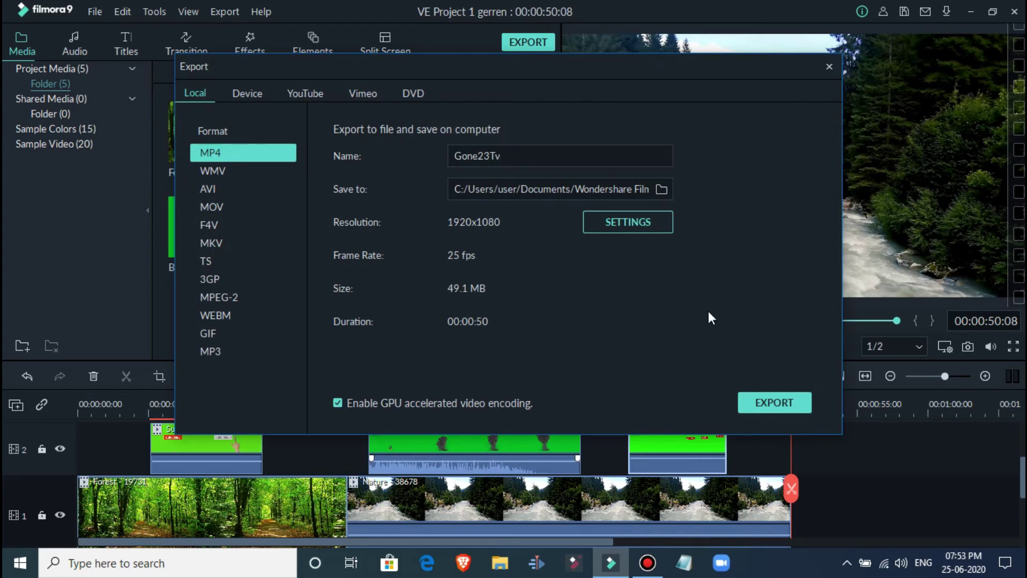
left_click(774, 402)
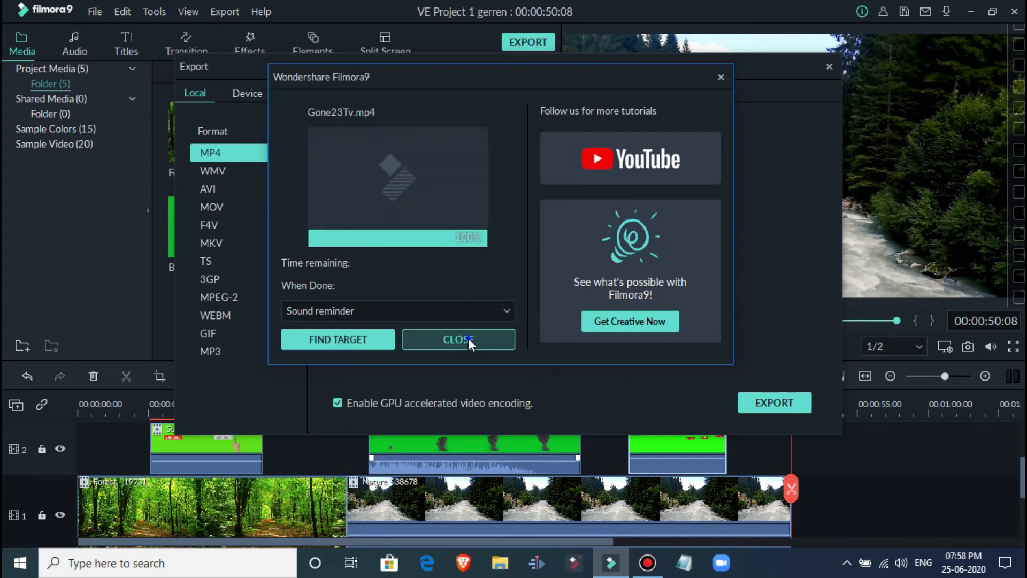
left_click(468, 339)
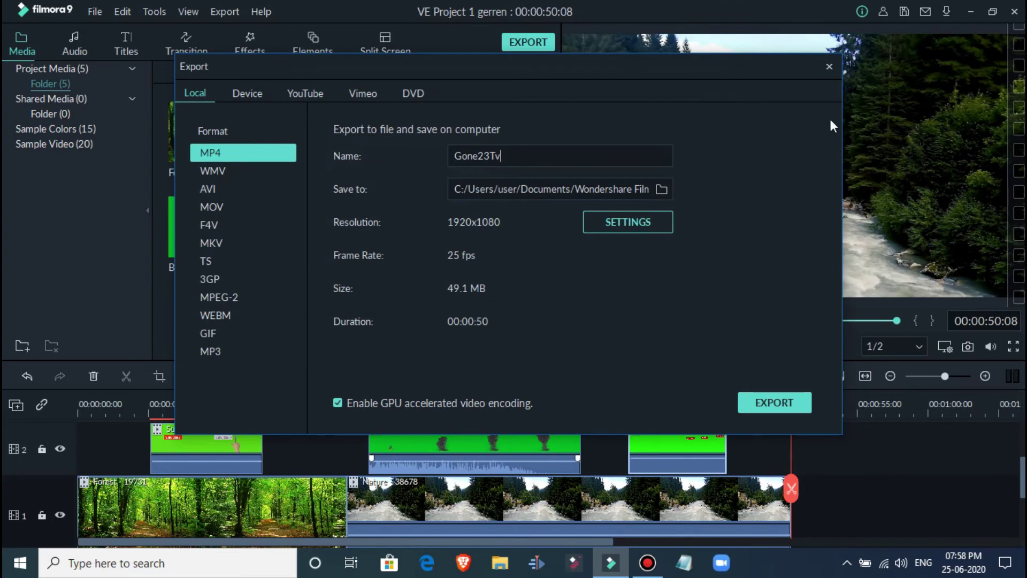
left_click(830, 67)
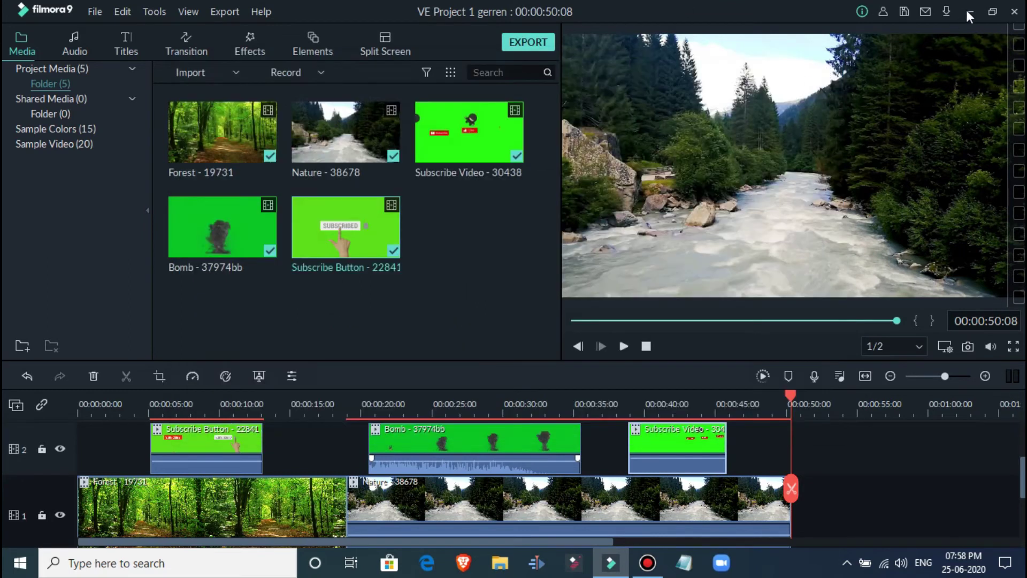
Minimize the editor, switch to File Explorer, and open the Output folder under Documents > Wondershare Filmora 9
left_click(972, 9)
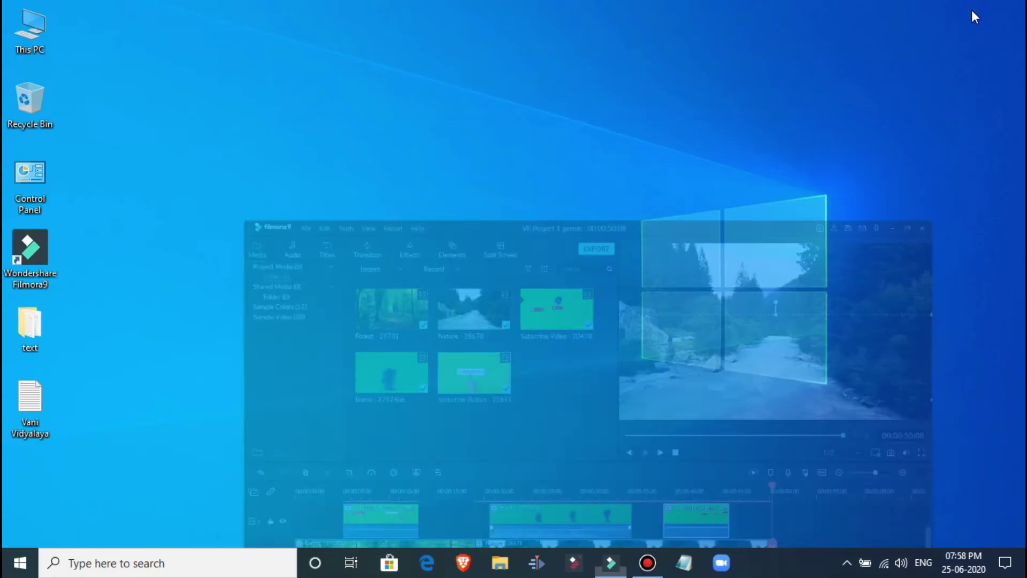
right_click(209, 168)
left_click(248, 213)
right_click(246, 214)
key("super+e")
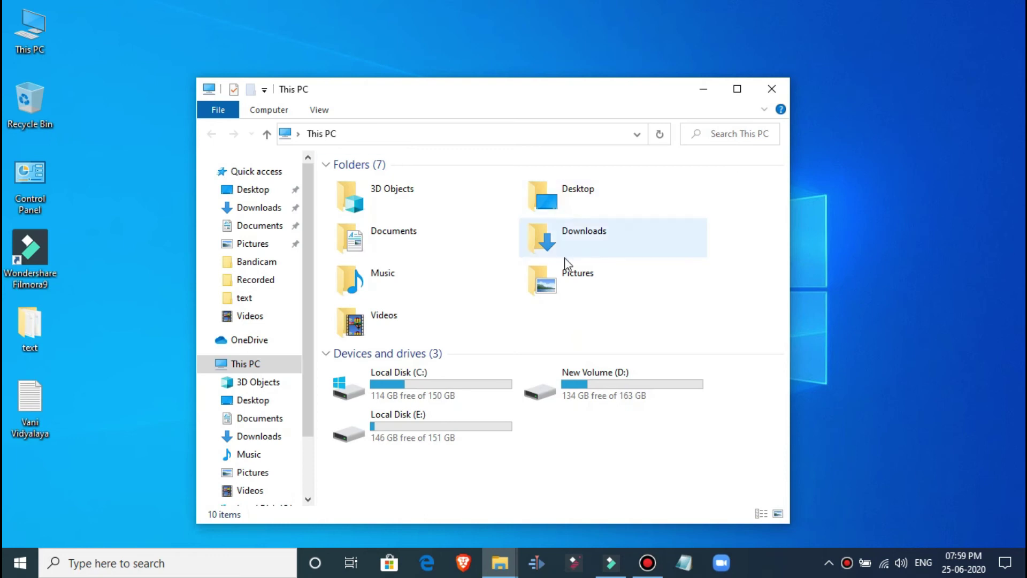
left_click(424, 237)
double_click(424, 238)
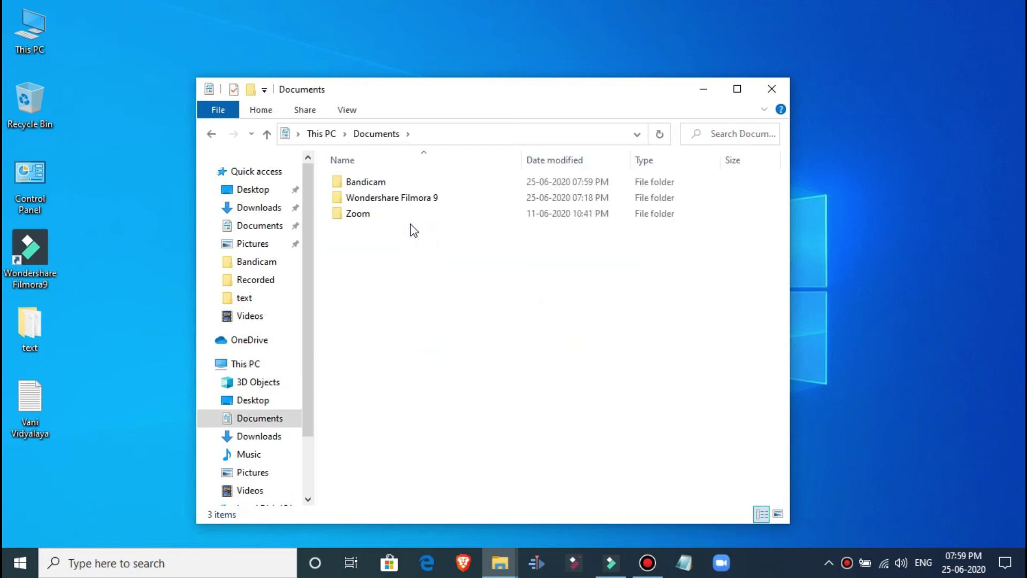
left_click(400, 199)
double_click(399, 199)
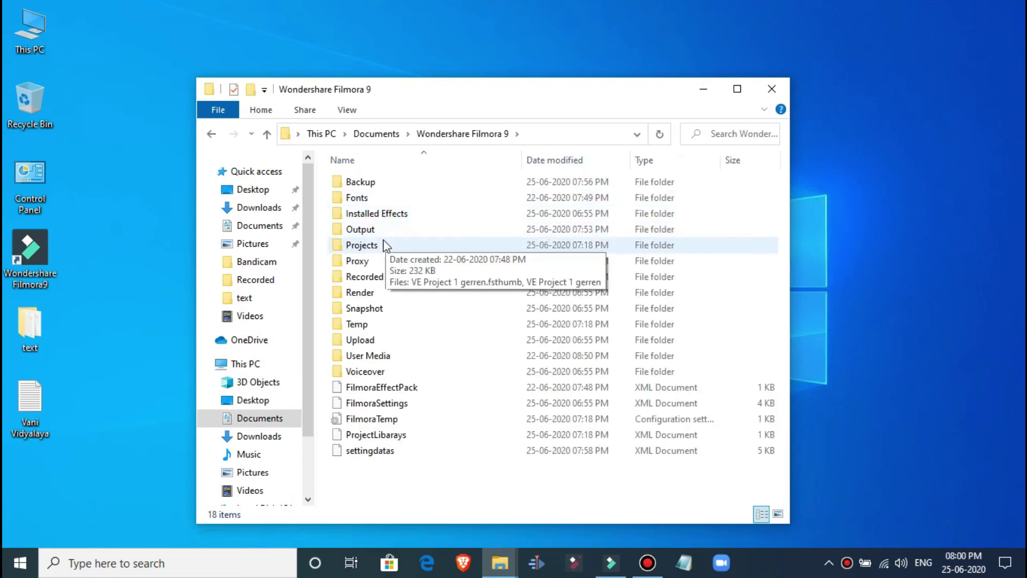
left_click(371, 230)
double_click(371, 231)
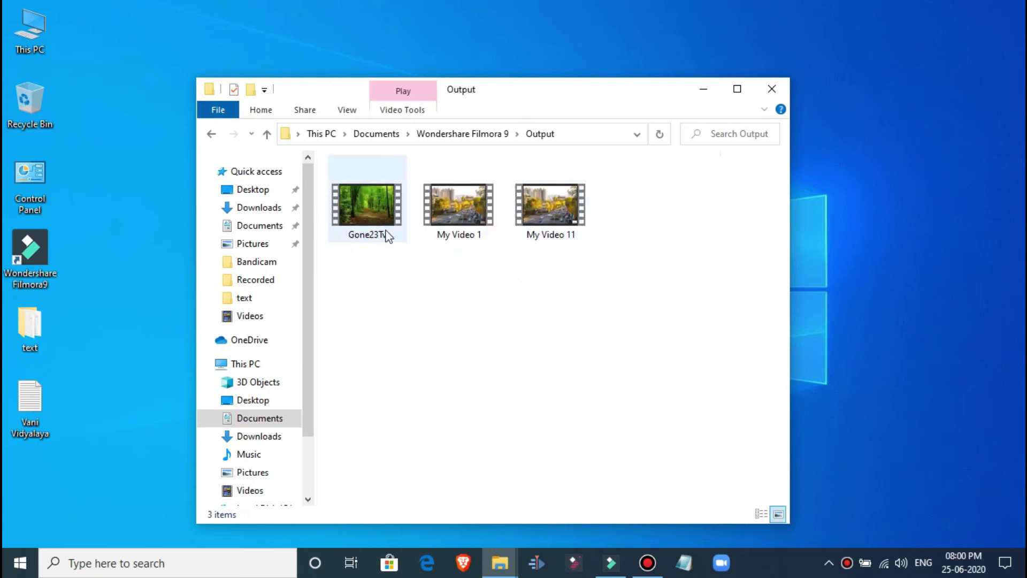
Open the exported Gone23Tv video in VLC media player and close the folder window
right_click(355, 198)
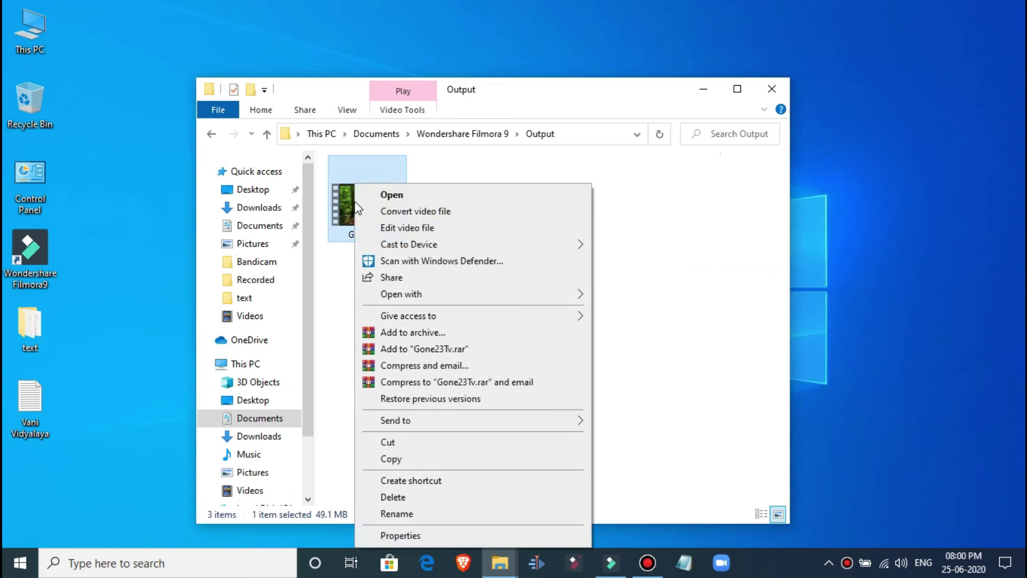
left_click(426, 295)
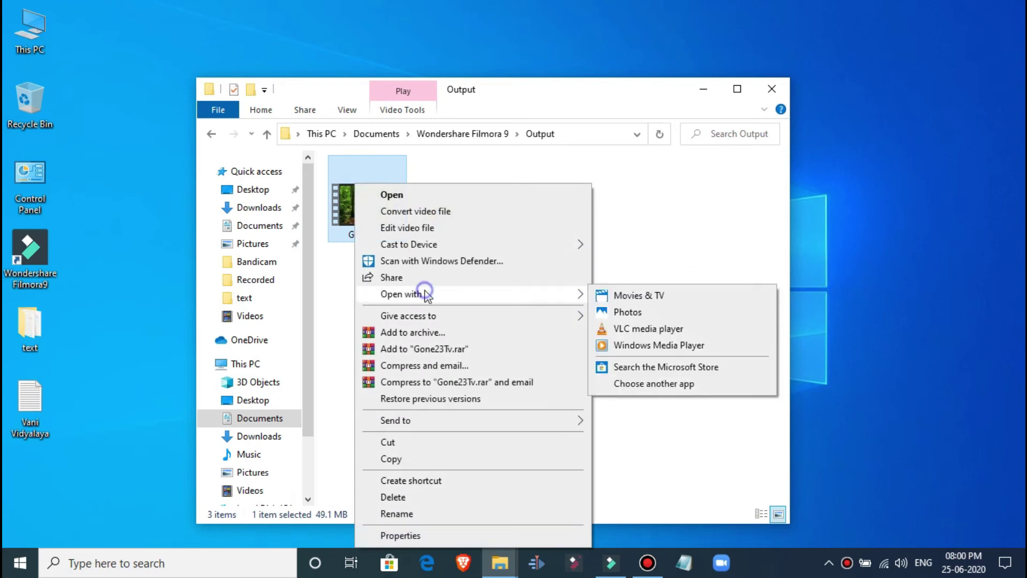
left_click(617, 328)
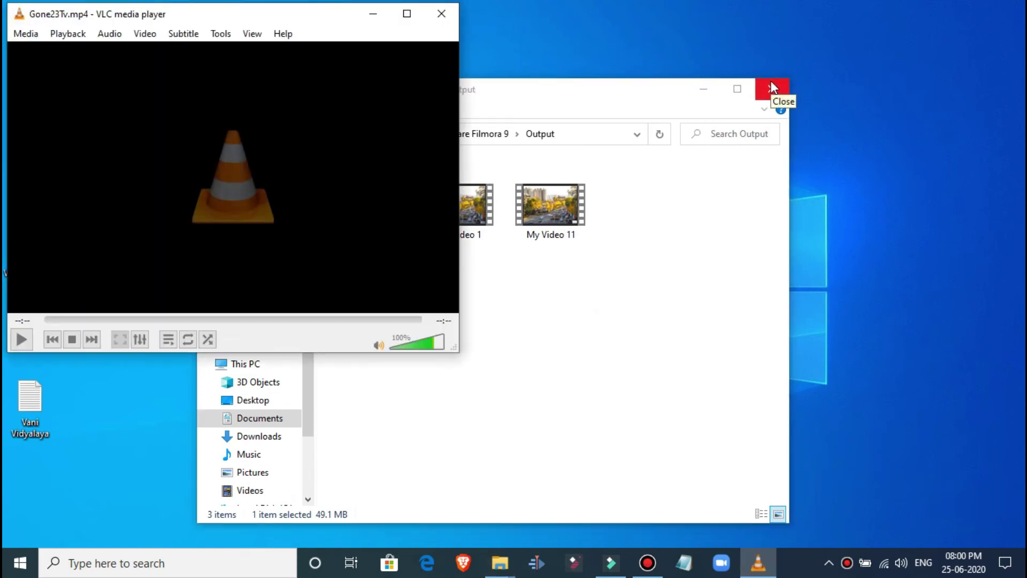
left_click(772, 87)
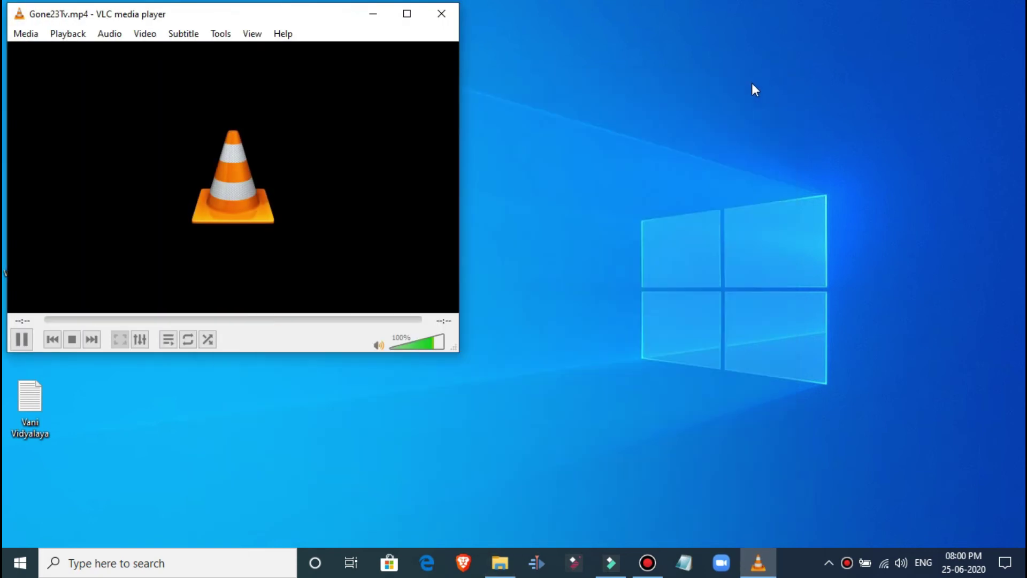